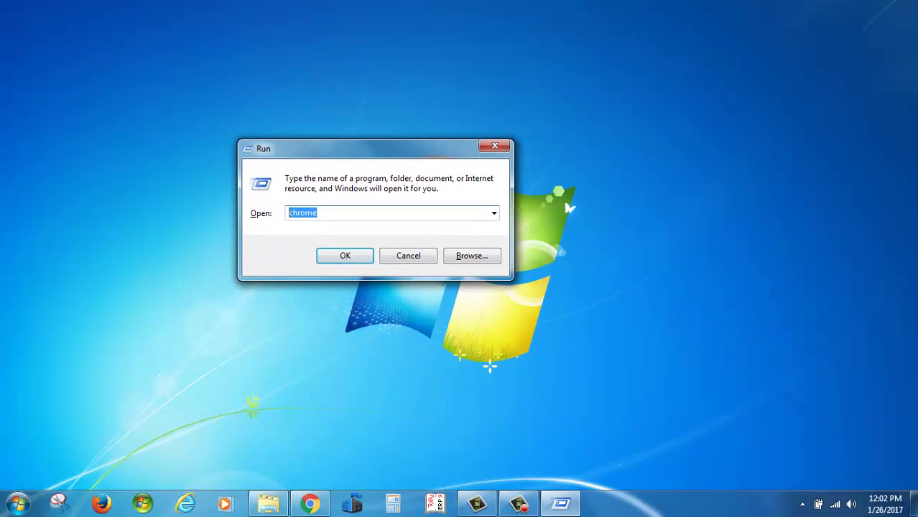
# - Open the Windows Temp folder with the Run command temp and permanently delete all its items, skipping files in use, then close it
pyautogui.write('temp')
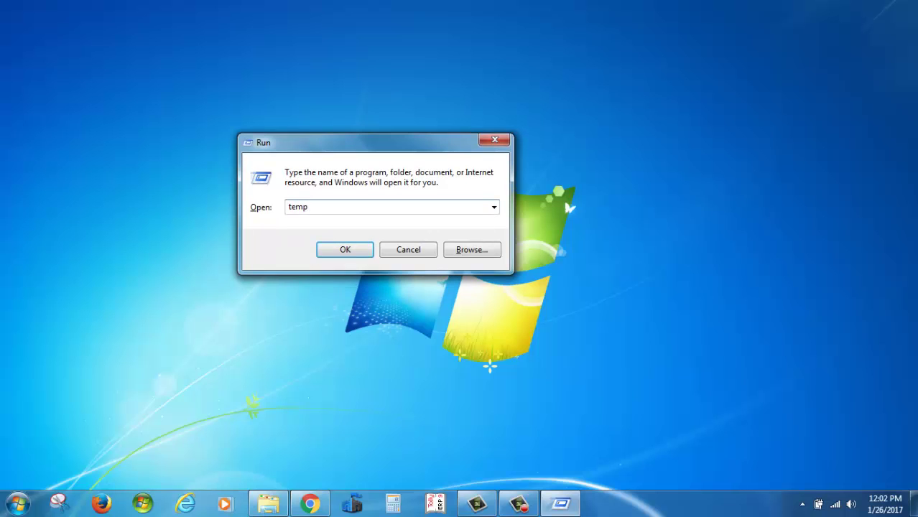
pyautogui.press('Return')
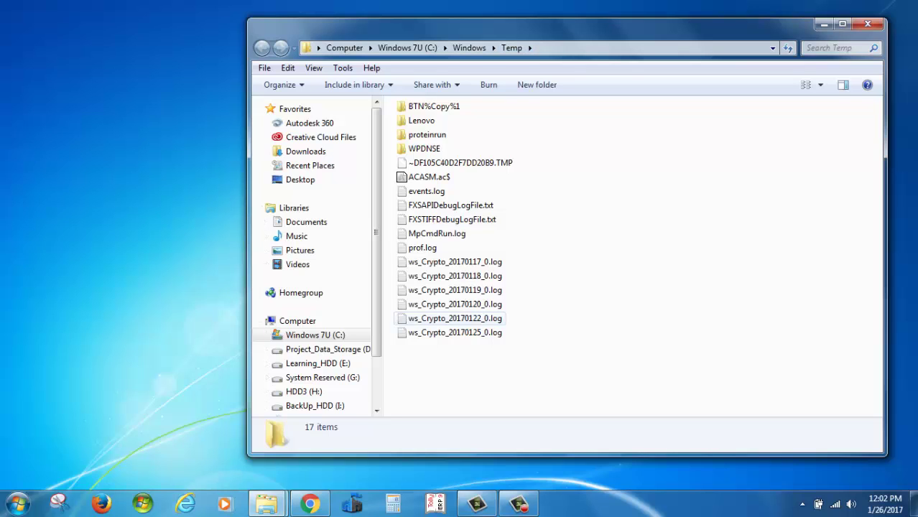
pyautogui.moveTo(455, 384); pyautogui.dragTo(426, 100)
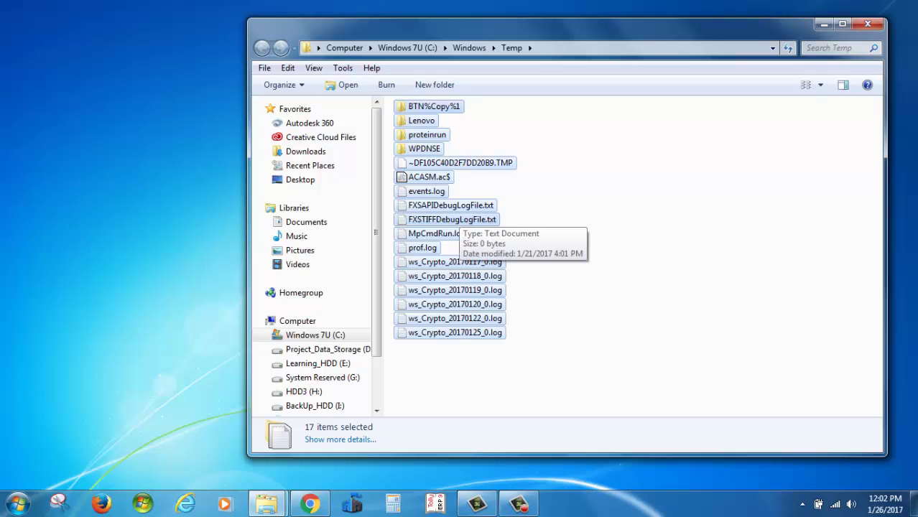
pyautogui.hotkey('shift', 'Delete')
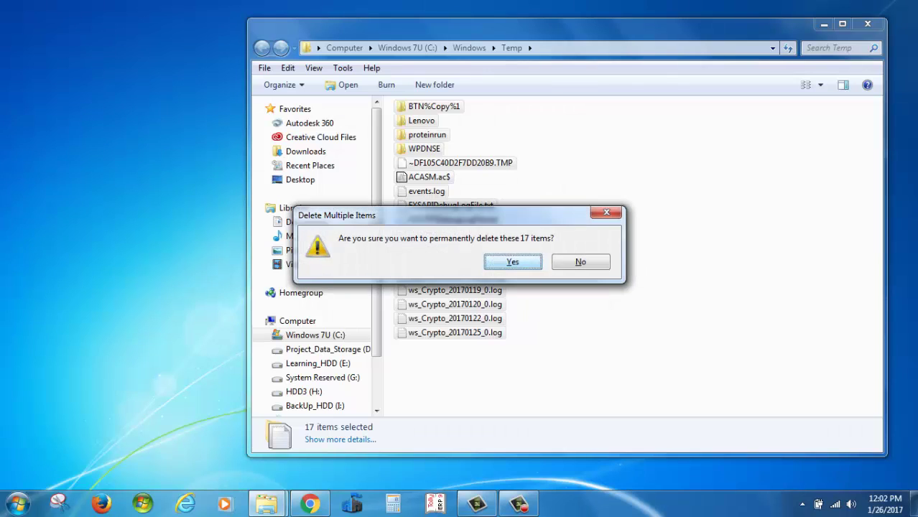
pyautogui.press('Return')
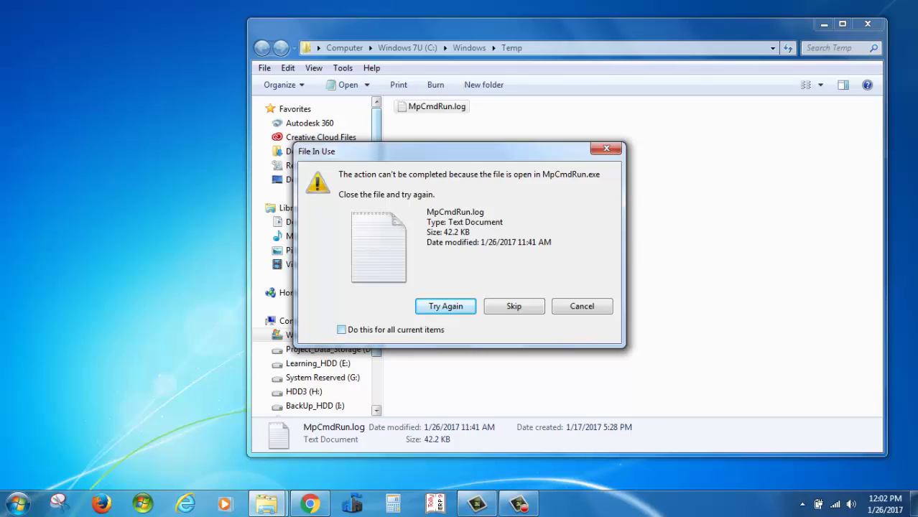
pyautogui.click(342, 330)
pyautogui.click(514, 307)
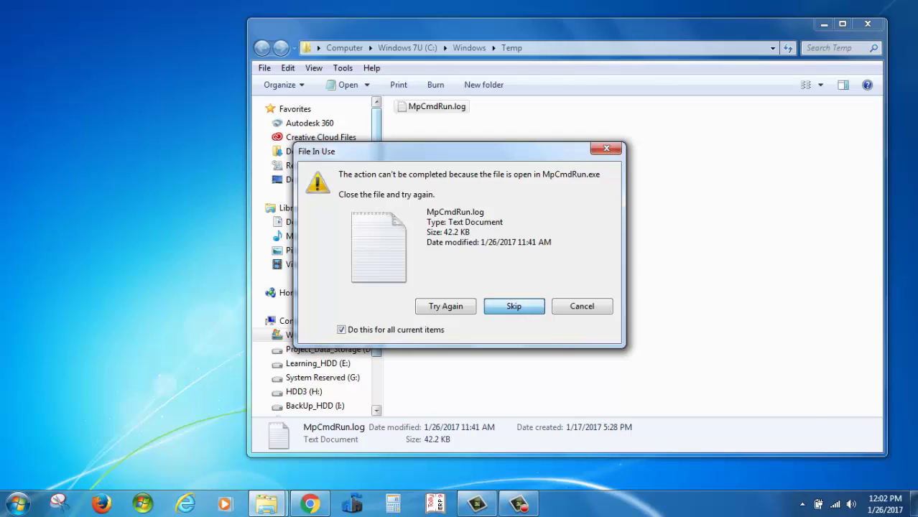
pyautogui.press('Return')
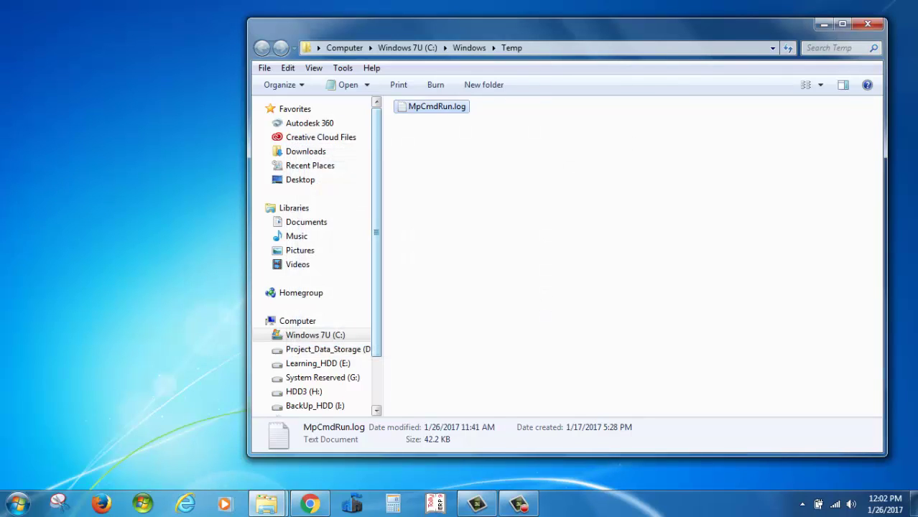
pyautogui.click(515, 307)
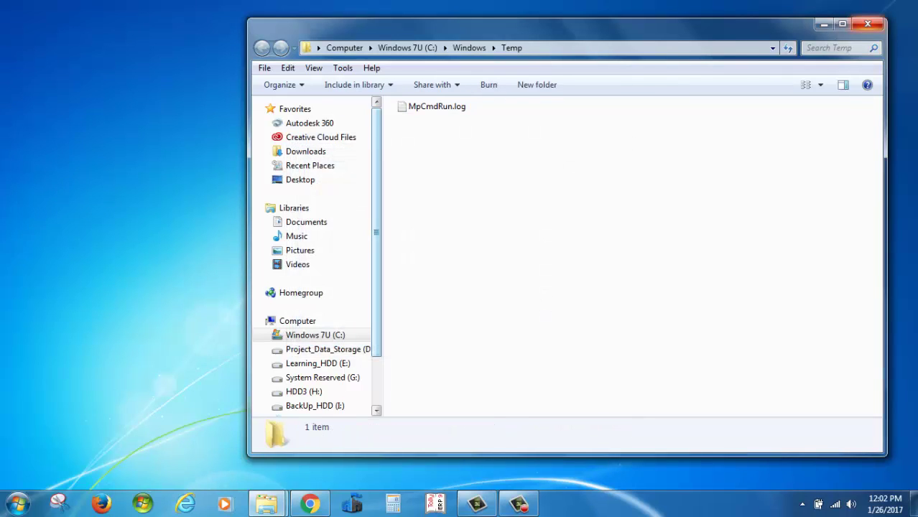
pyautogui.click(868, 24)
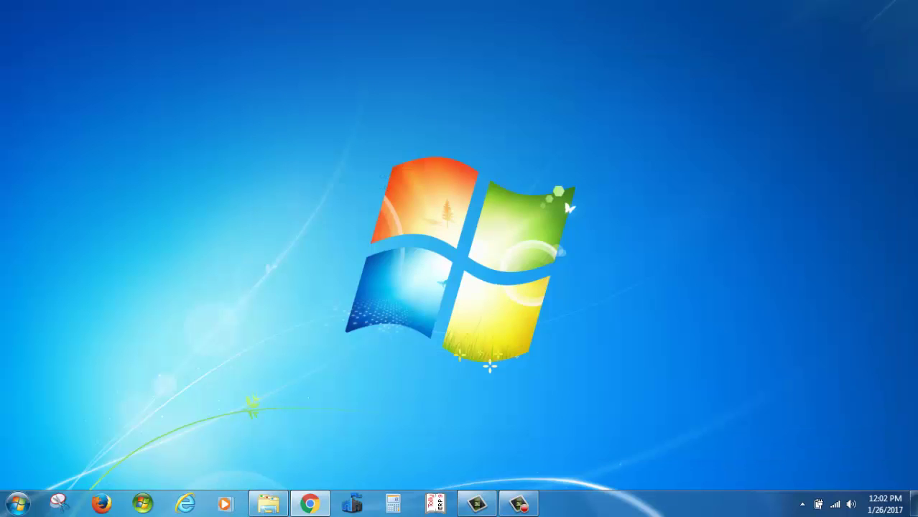
# - Open the user's local Temp folder with the Run command %temp%
pyautogui.press('super+r')
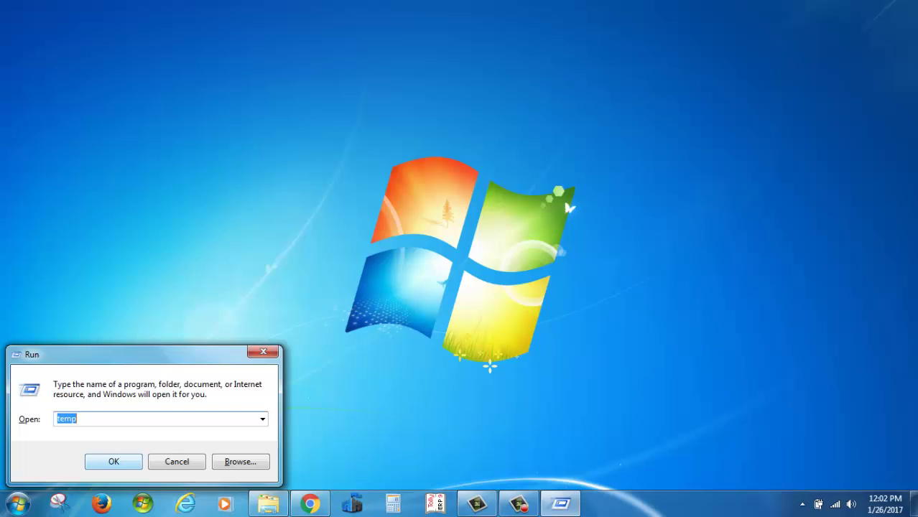
pyautogui.moveTo(144, 355); pyautogui.dragTo(471, 113)
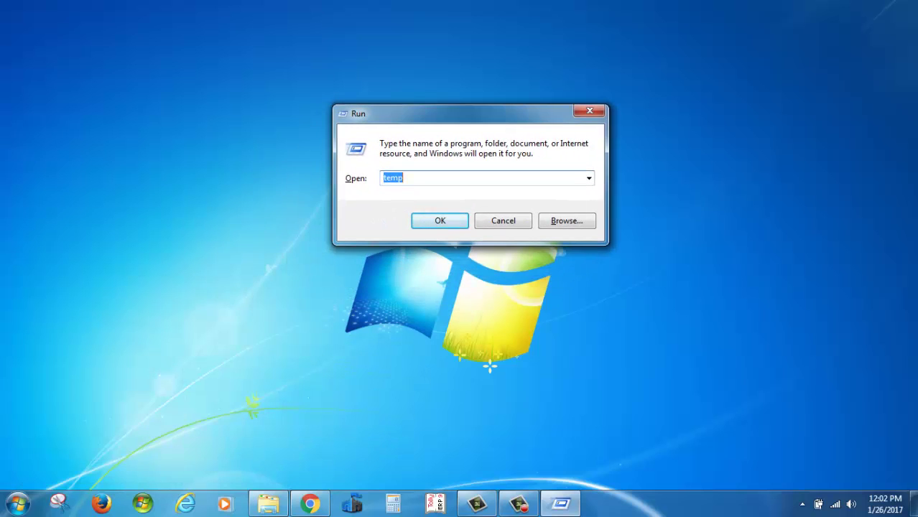
pyautogui.write('%temp')
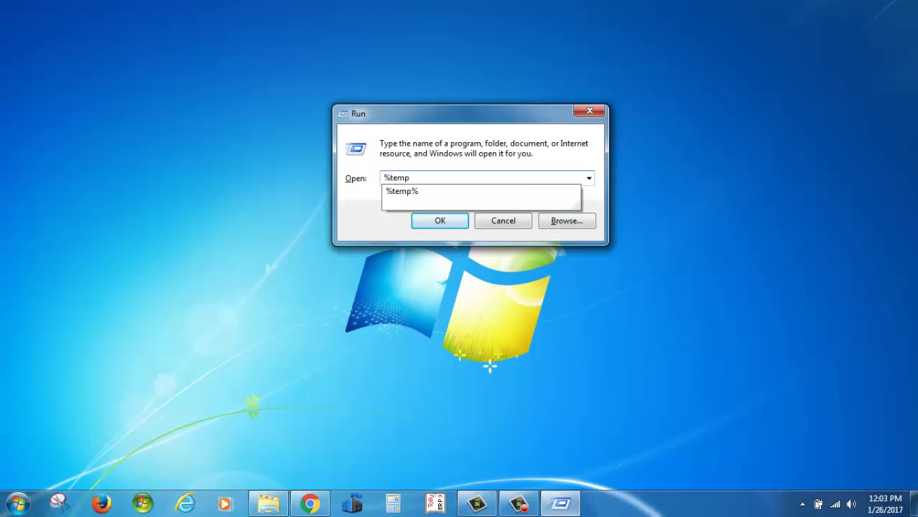
pyautogui.write('%')
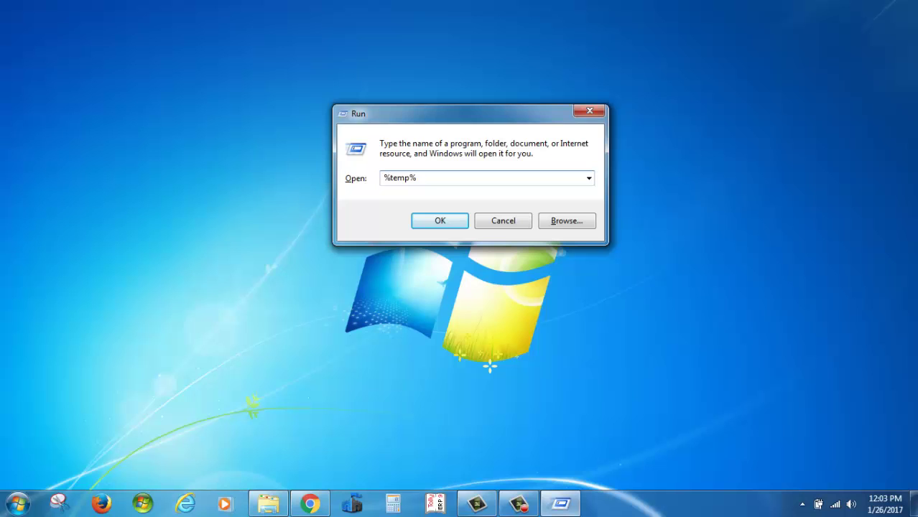
pyautogui.press('Return')
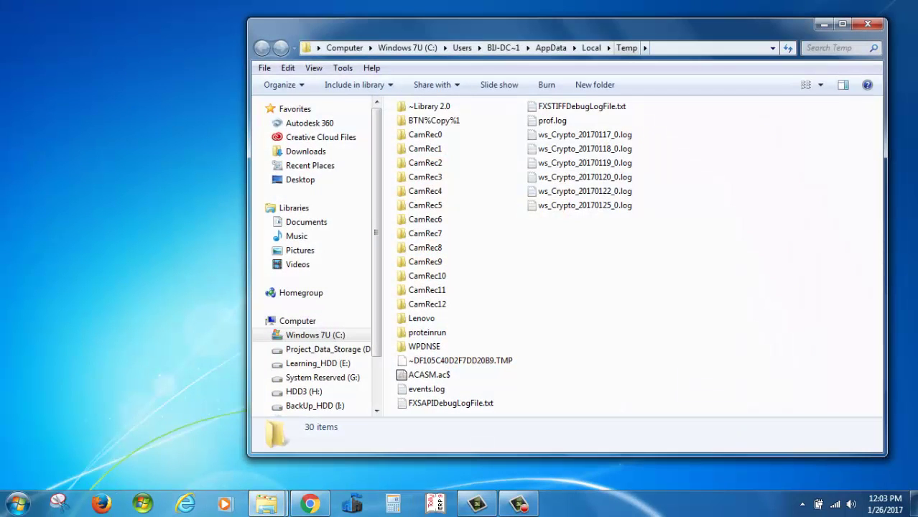
# - Permanently delete all items in the user's Temp folder, skipping every file in use, and close the folder
pyautogui.moveTo(746, 105); pyautogui.dragTo(420, 408)
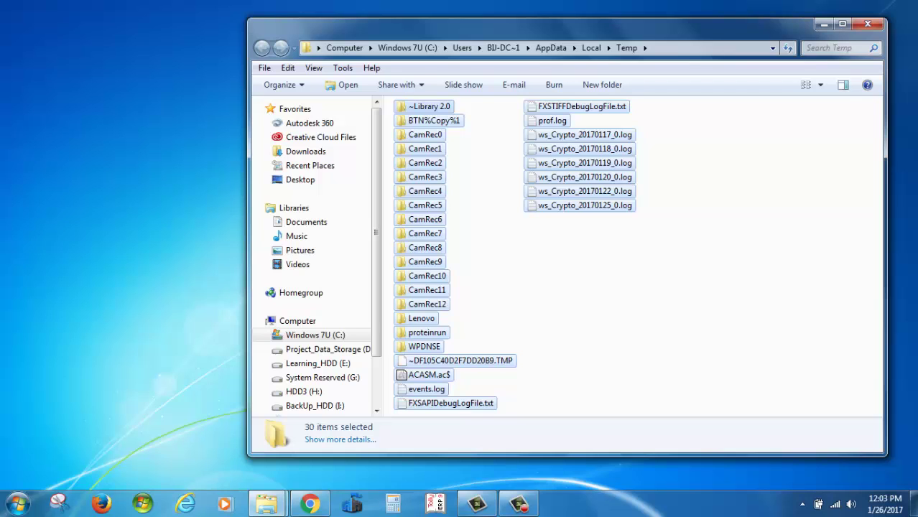
pyautogui.hotkey('shift', 'Delete')
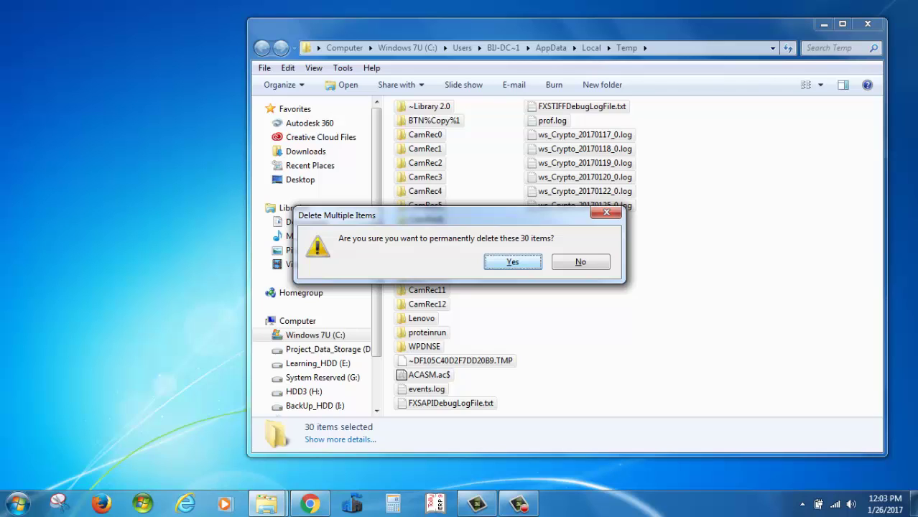
pyautogui.moveTo(445, 216); pyautogui.dragTo(458, 186)
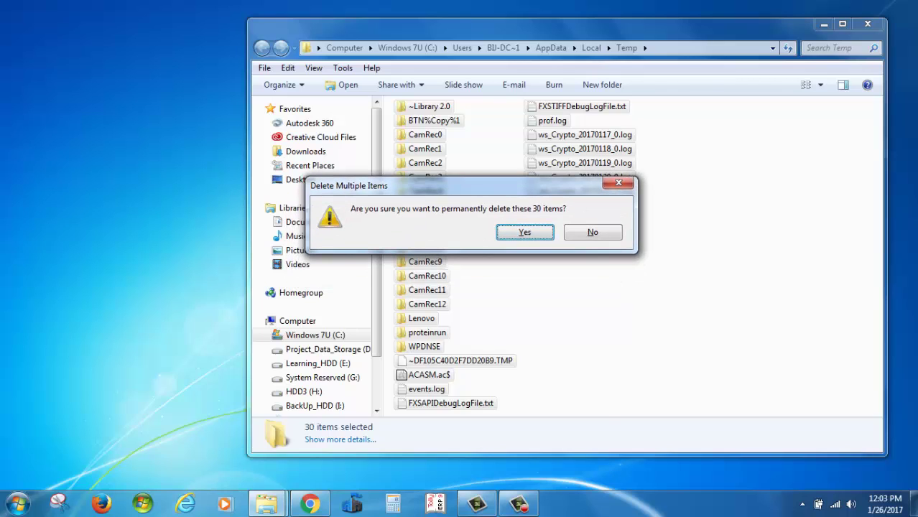
pyautogui.press('Return')
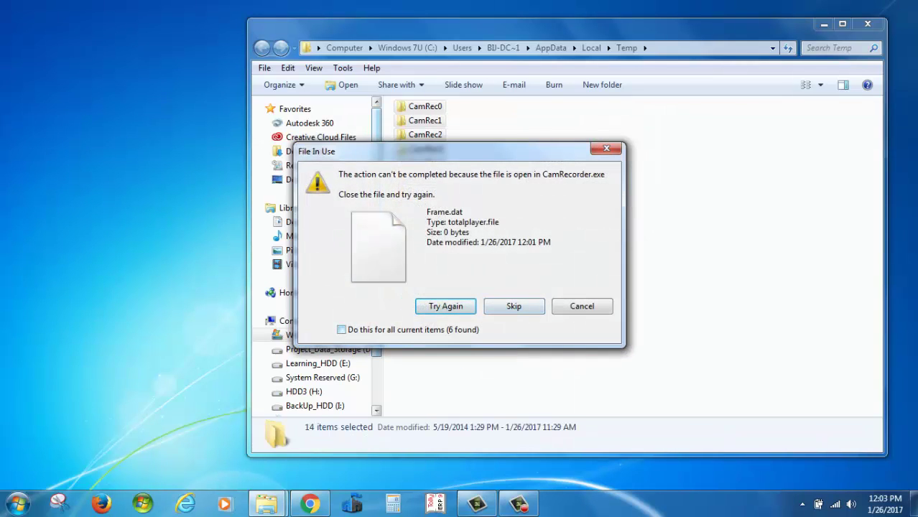
pyautogui.click(341, 330)
pyautogui.click(513, 307)
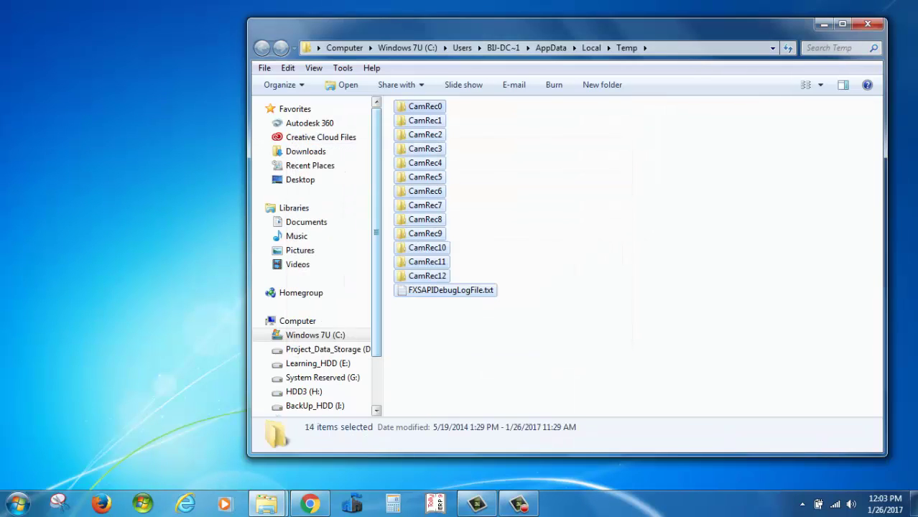
pyautogui.click(579, 309)
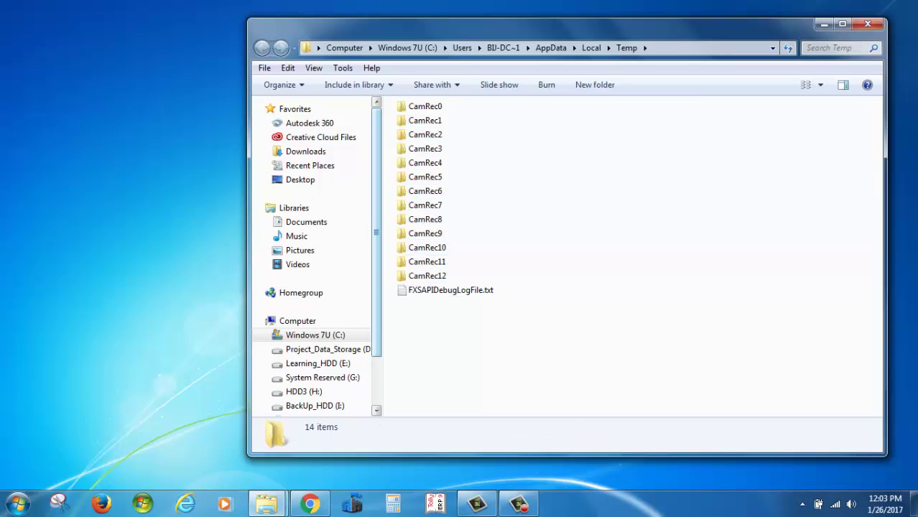
pyautogui.click(868, 24)
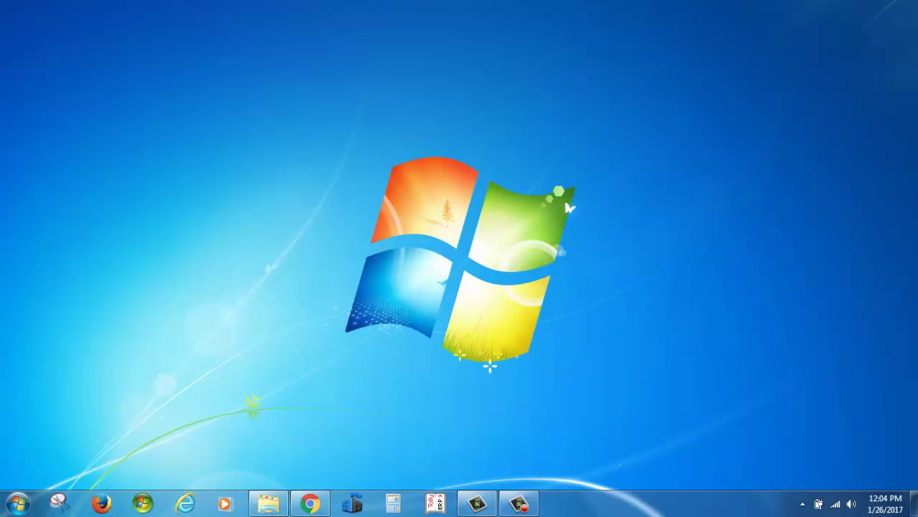
# - Open the Windows Prefetch folder with the Run command prefetch
pyautogui.press('super+r')
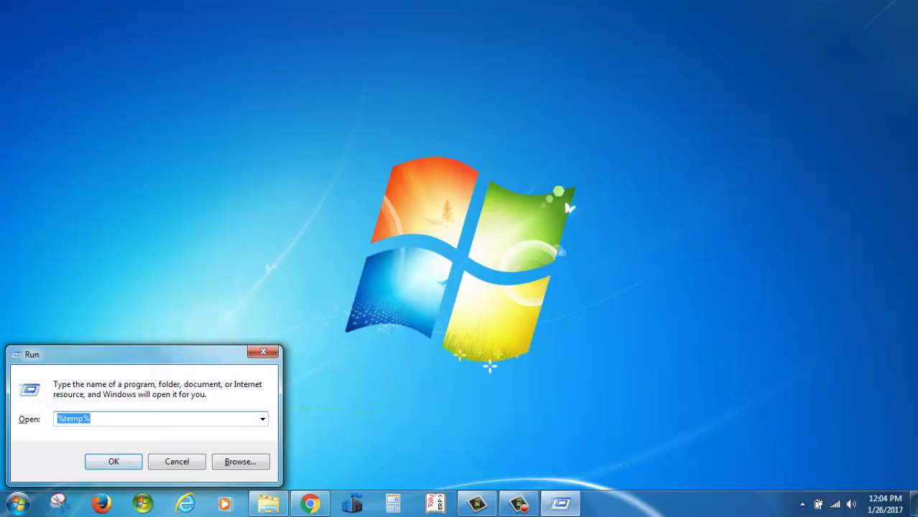
pyautogui.moveTo(136, 354); pyautogui.dragTo(339, 180)
pyautogui.write('prefetch')
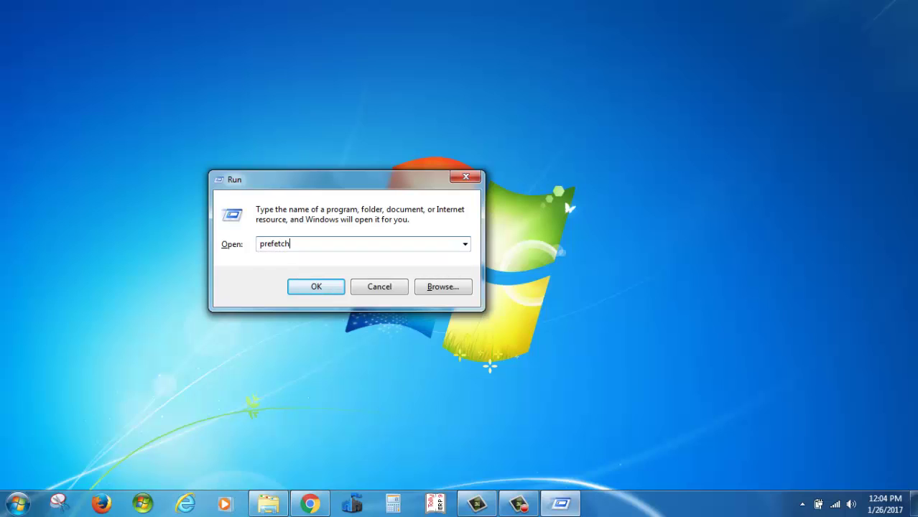
pyautogui.press('Return')
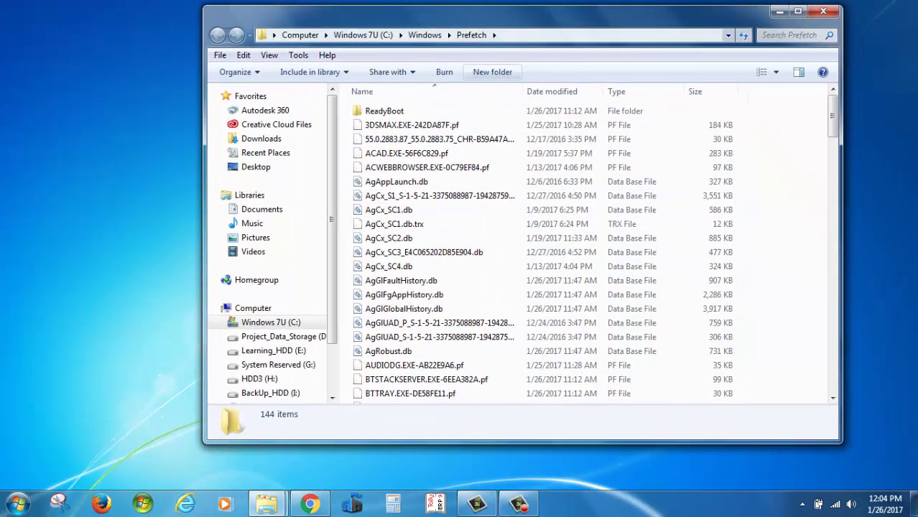
# - Permanently delete all items in the Prefetch folder and close the folder
pyautogui.click(460, 181)
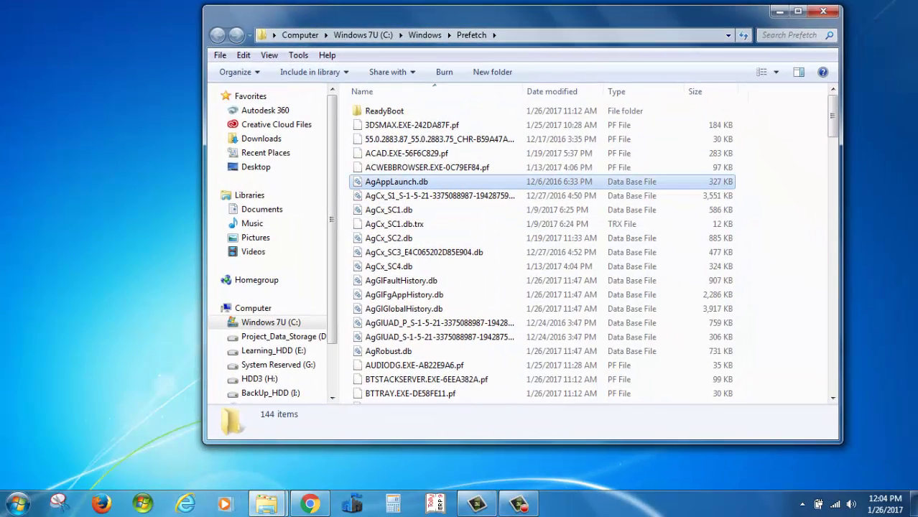
pyautogui.hotkey('ctrl', 'a')
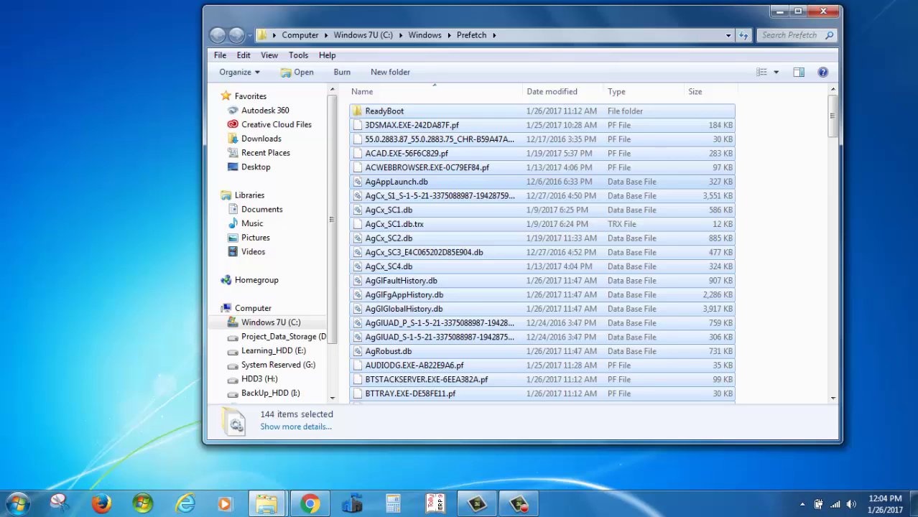
pyautogui.hotkey('shift', 'Delete')
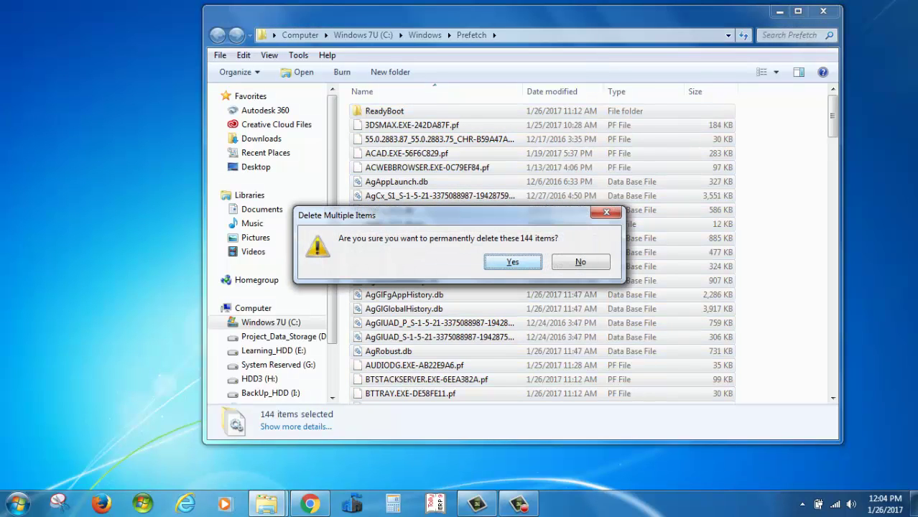
pyautogui.press('Return')
pyautogui.click(823, 11)
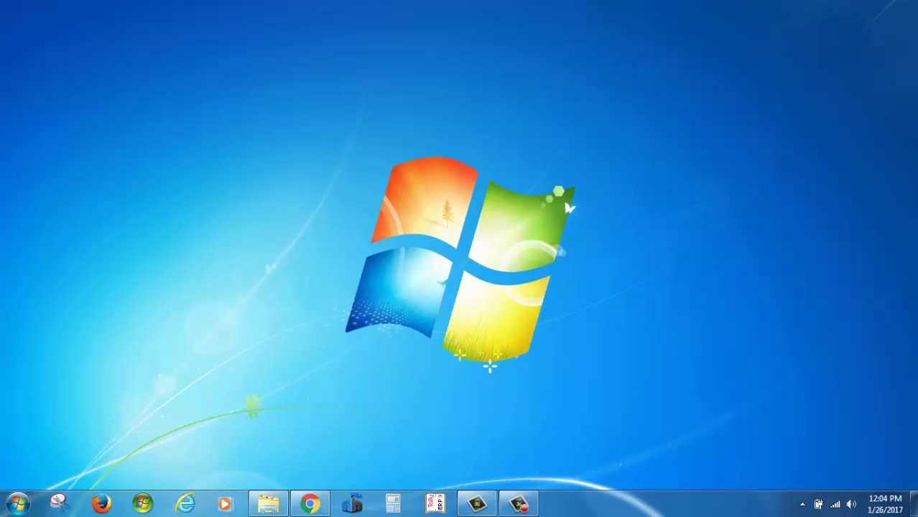
# - Launch Disk Cleanup with the Run command cleanmgr and scan the Windows 7U (C:) drive
pyautogui.press('super+r')
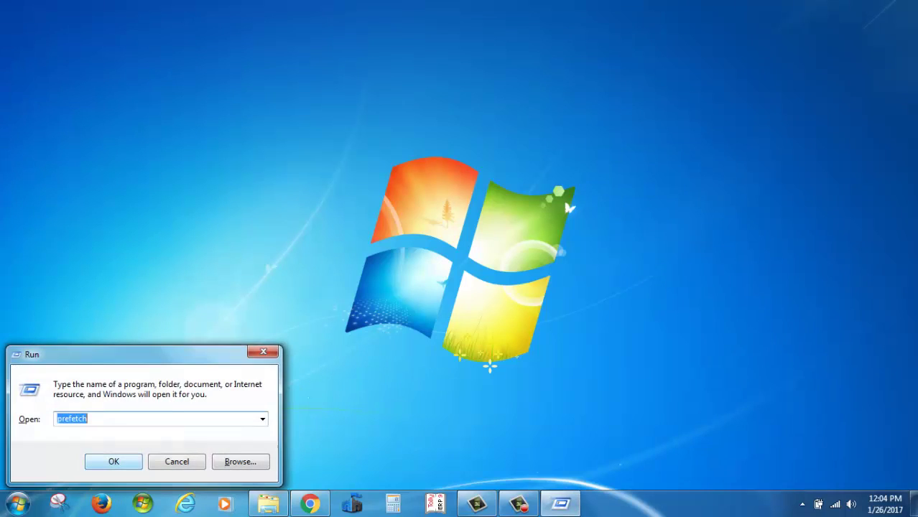
pyautogui.moveTo(137, 354); pyautogui.dragTo(386, 129)
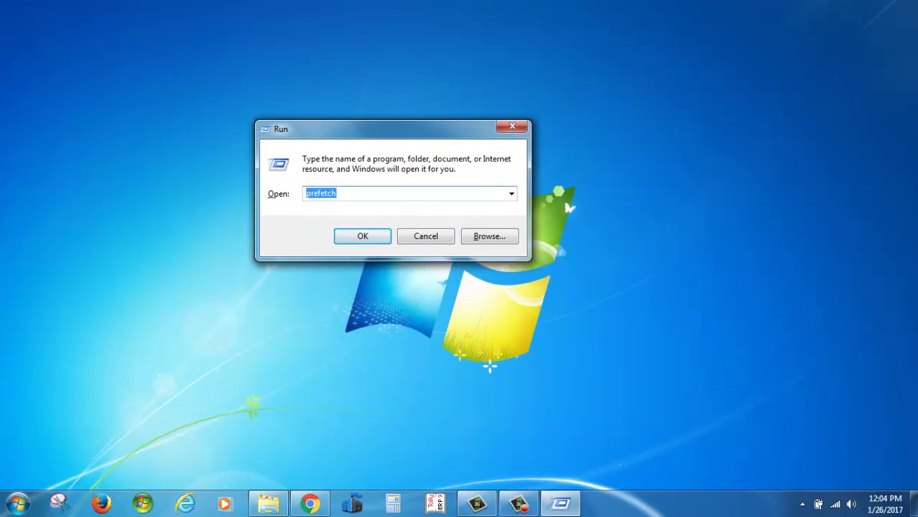
pyautogui.doubleClick(321, 193)
pyautogui.write('cleanmgr')
pyautogui.press('Return')
pyautogui.moveTo(424, 197); pyautogui.dragTo(431, 104)
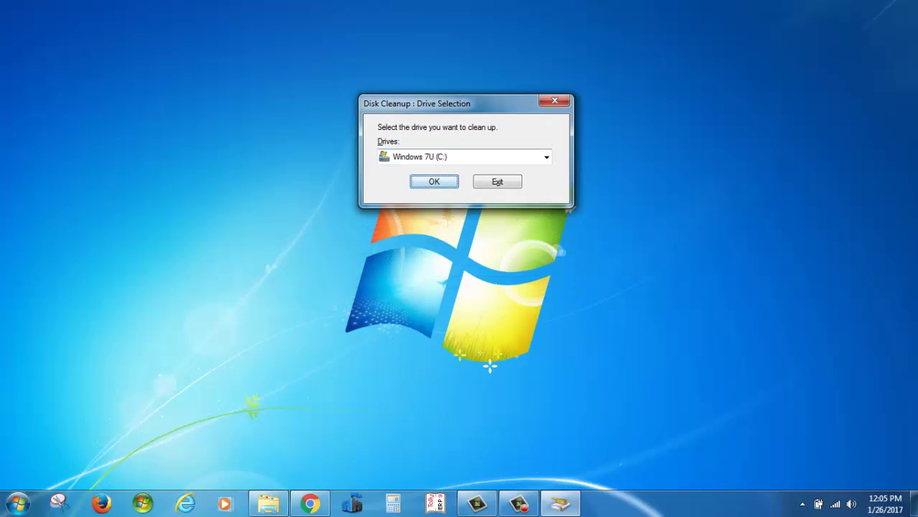
pyautogui.press('Return')
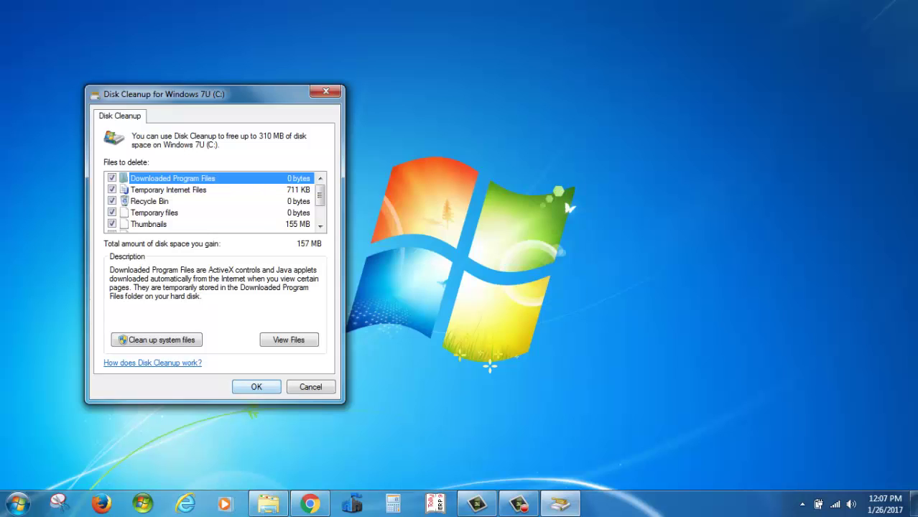
# - Include the per user queued Windows Error Reporting files in the Disk Cleanup selection for drive C:
pyautogui.moveTo(215, 94); pyautogui.dragTo(308, 61)
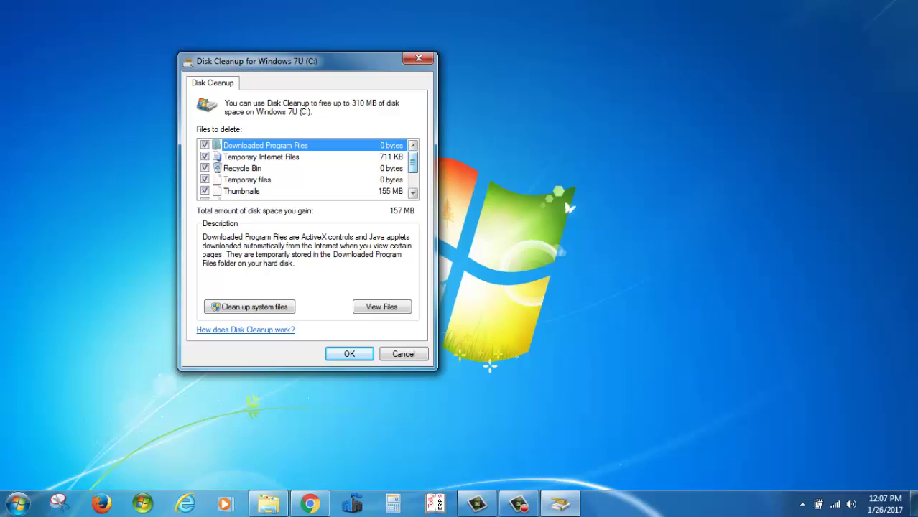
pyautogui.moveTo(413, 163); pyautogui.dragTo(414, 177)
pyautogui.click(205, 179)
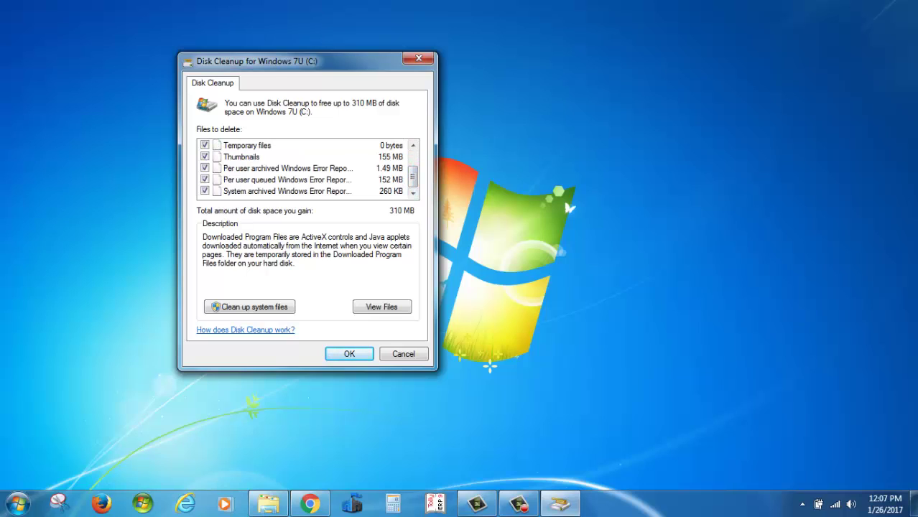
pyautogui.scroll(1, 205, 179)
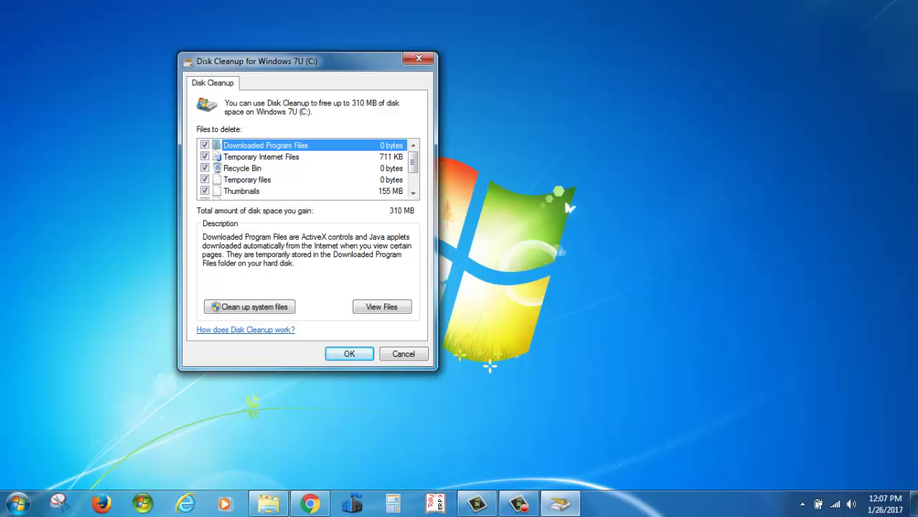
# - Review the selected Disk Cleanup categories for drive C: and run the cleanup, confirming permanent deletion
pyautogui.scroll(-1, 308, 168)
pyautogui.scroll(1, 307, 168)
pyautogui.scroll(-1, 307, 168)
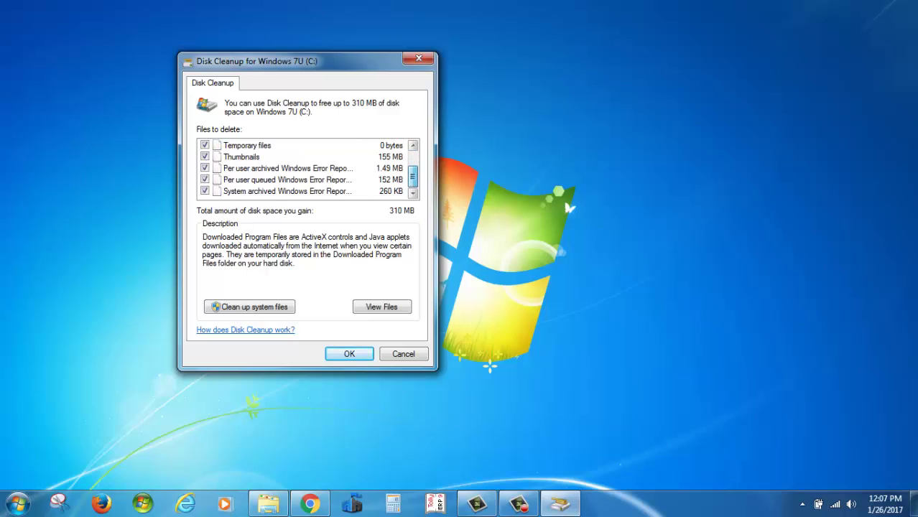
pyautogui.scroll(1, 307, 168)
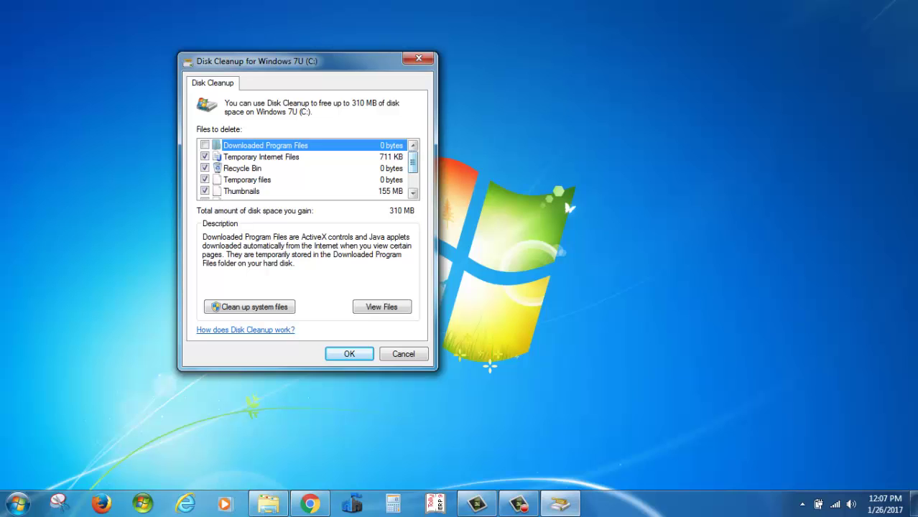
pyautogui.scroll(-1, 307, 168)
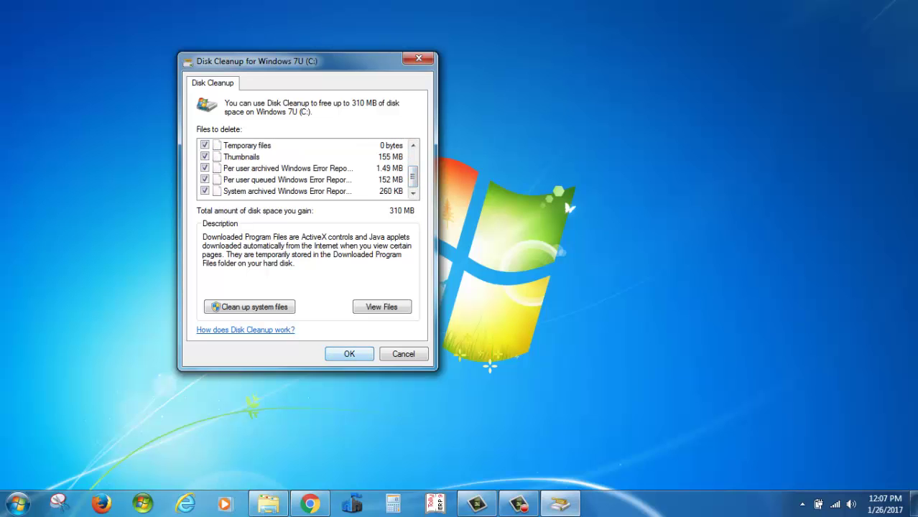
pyautogui.press('Return')
pyautogui.press('Return')
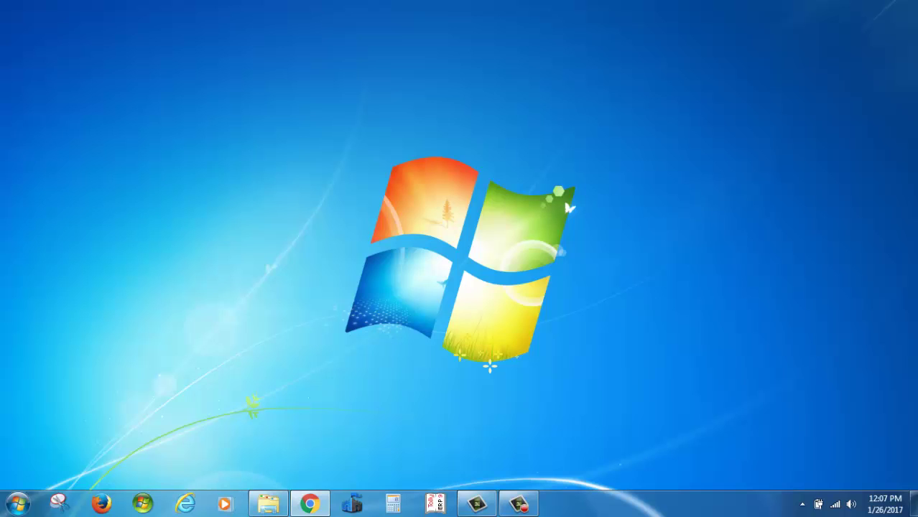
# - Launch CCleaner from the installed programs and go to its main window
pyautogui.click(17, 504)
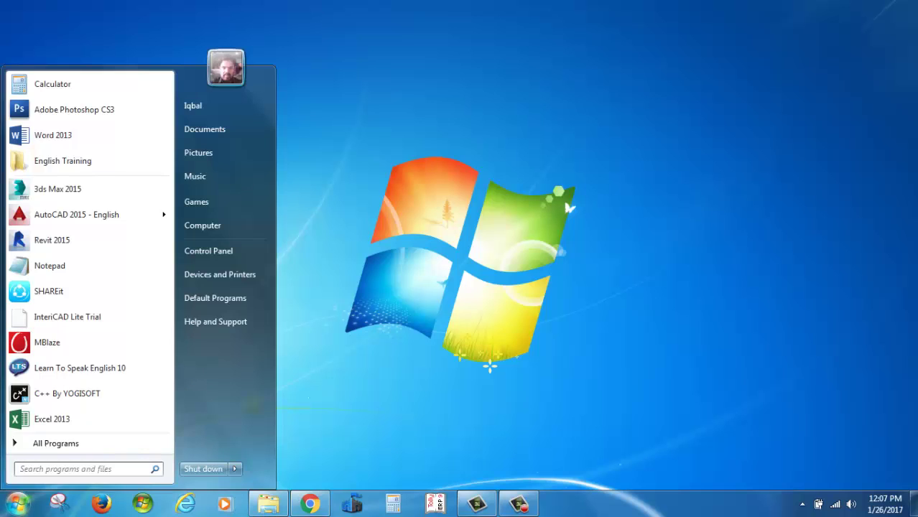
pyautogui.click(56, 443)
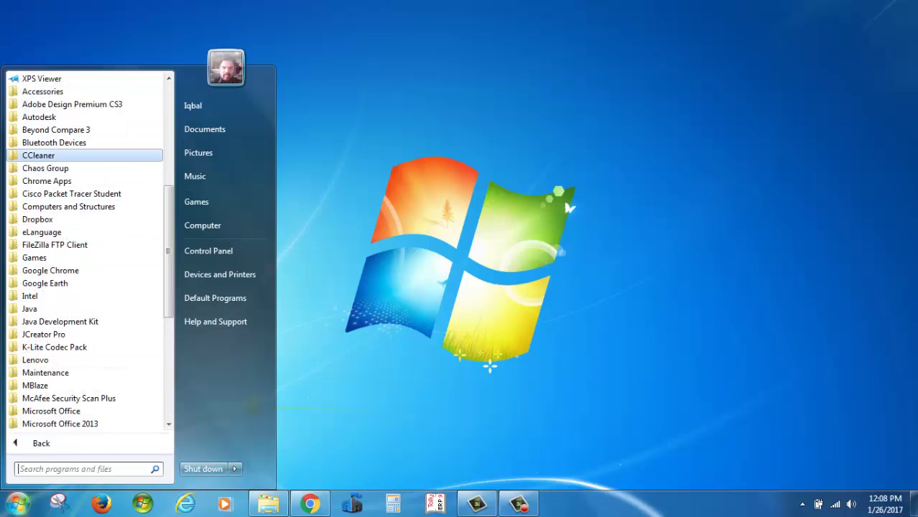
pyautogui.click(39, 156)
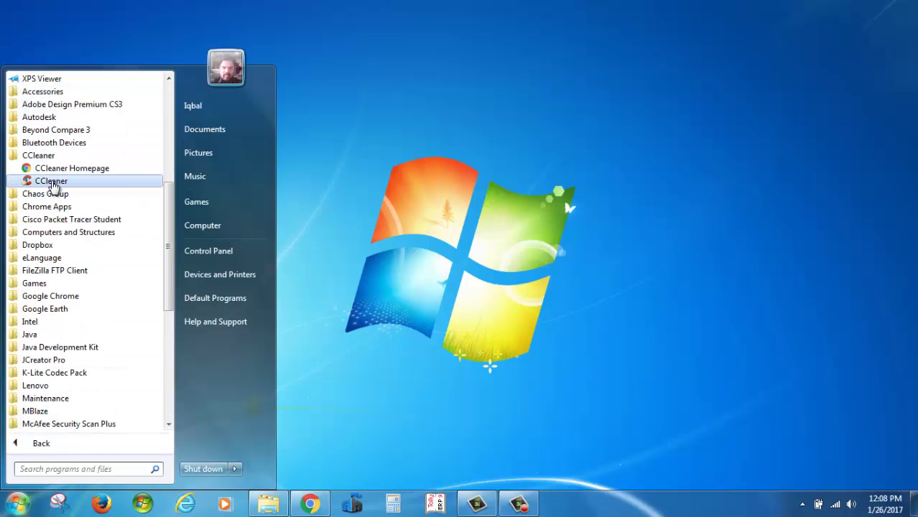
pyautogui.click(54, 182)
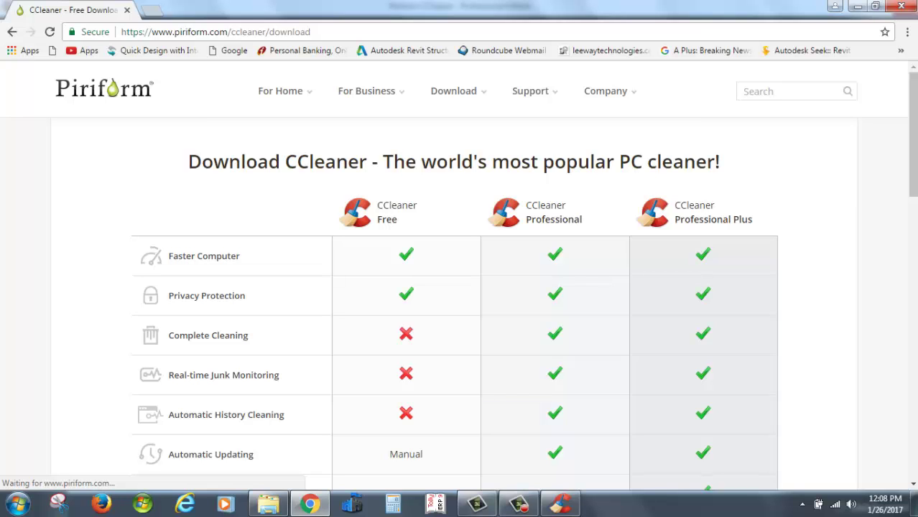
pyautogui.scroll(-5, 454, 288)
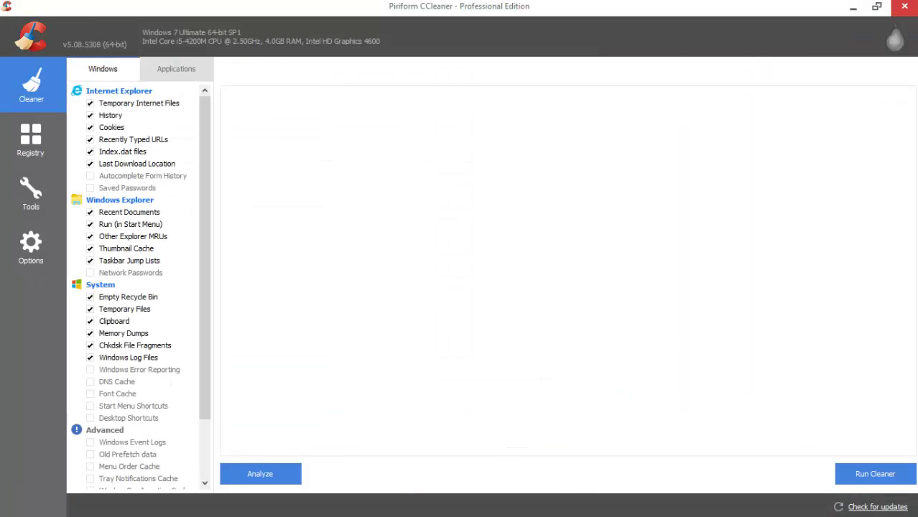
# - Delete all cookies stored on the computer through CCleaner's cookie options and confirm the deletion
pyautogui.click(31, 248)
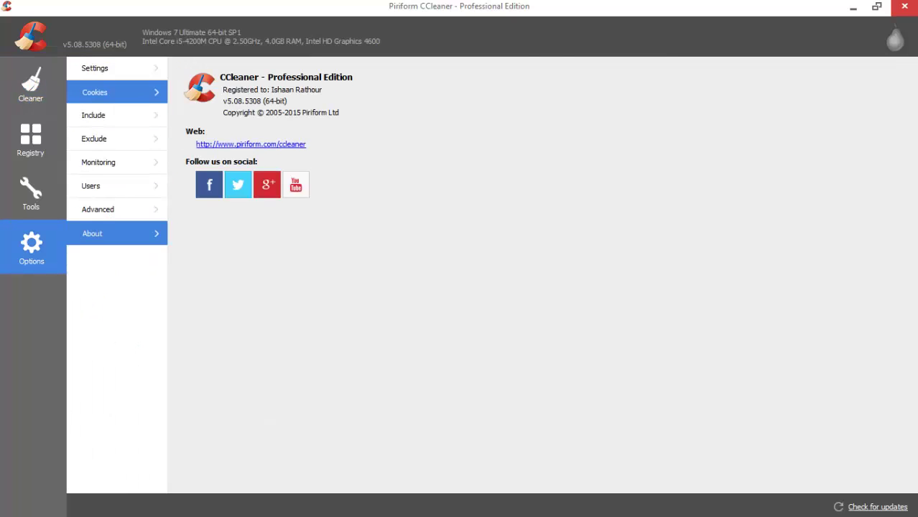
pyautogui.click(101, 92)
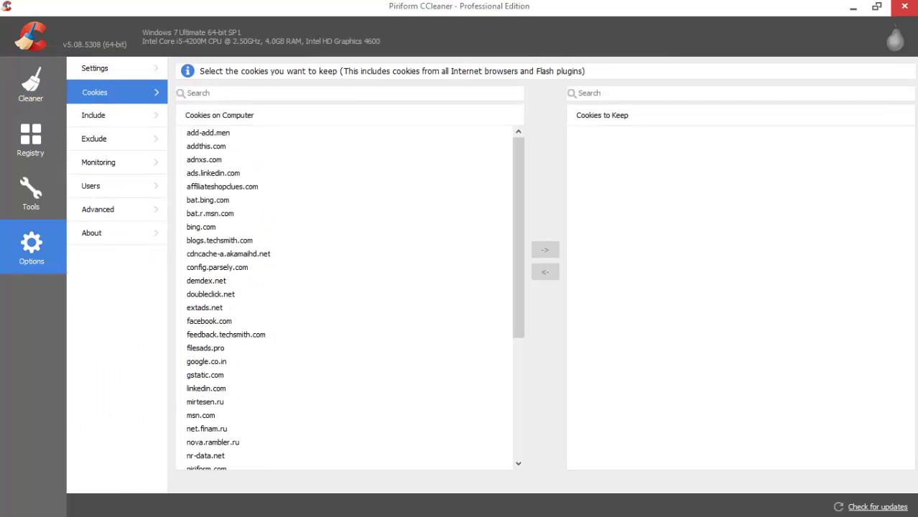
pyautogui.click(208, 200)
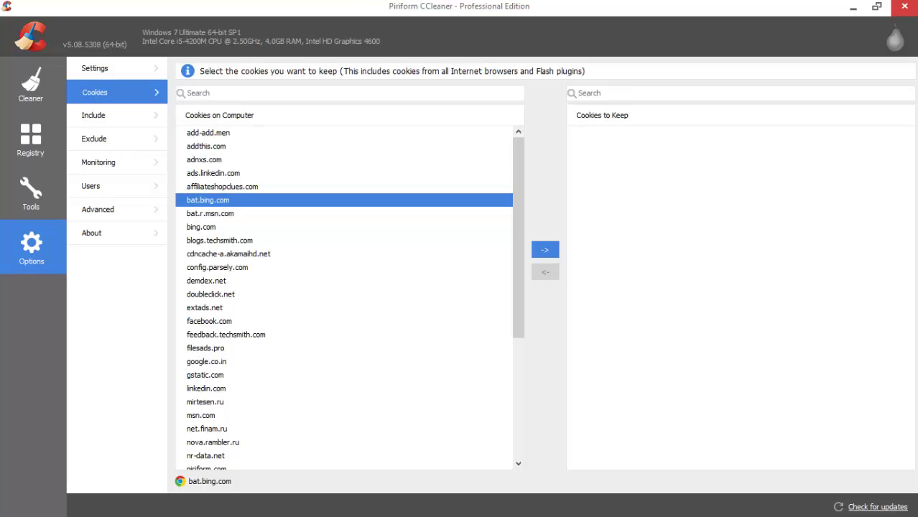
pyautogui.hotkey('ctrl', 'a')
pyautogui.rightClick(268, 197)
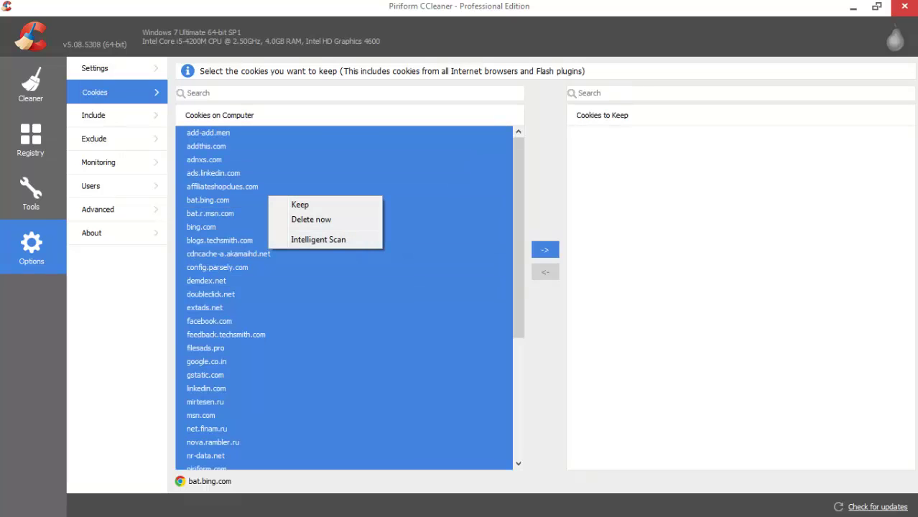
pyautogui.click(311, 219)
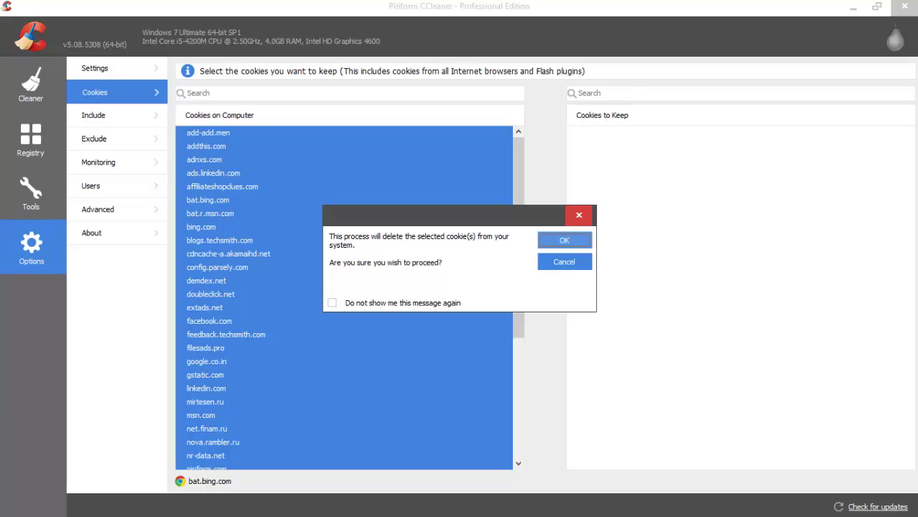
pyautogui.press('Return')
pyautogui.click(473, 315)
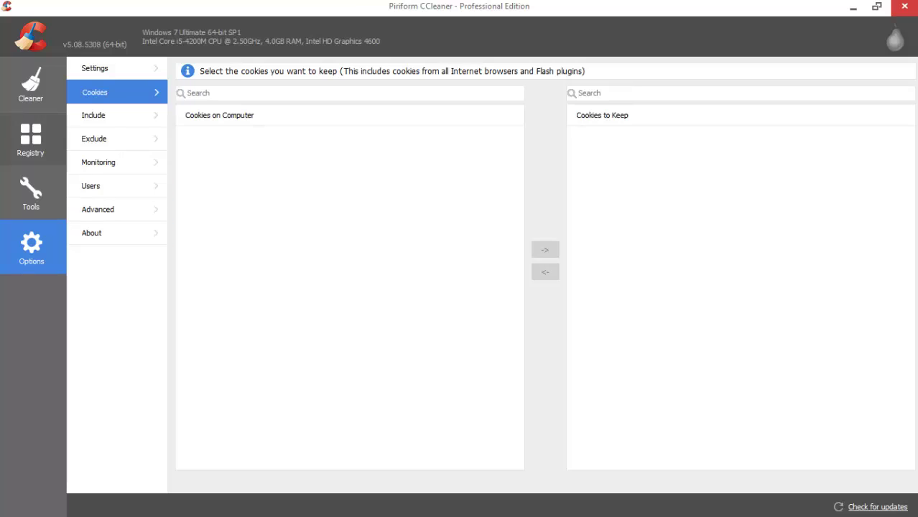
# - Scan the registry and fix all selected issues, saving a backup as cc_20170126_120938.reg in the Documents library
pyautogui.click(31, 141)
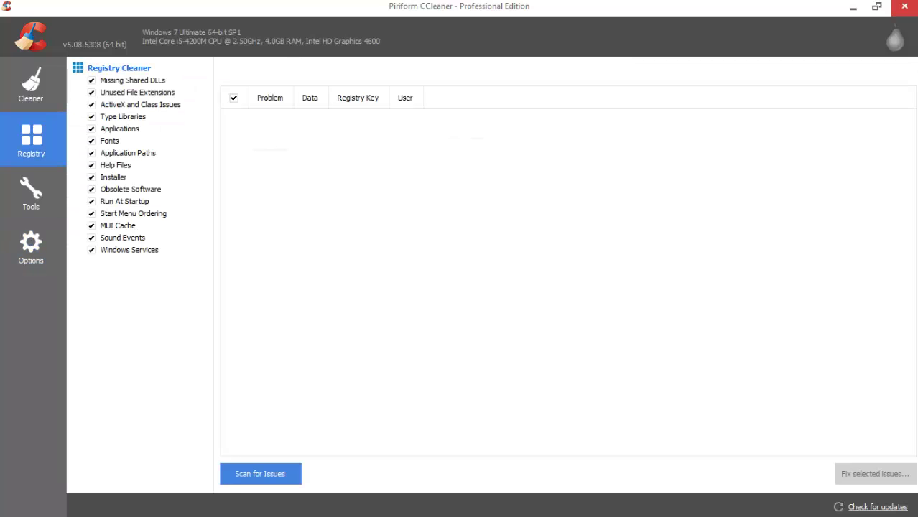
pyautogui.click(260, 473)
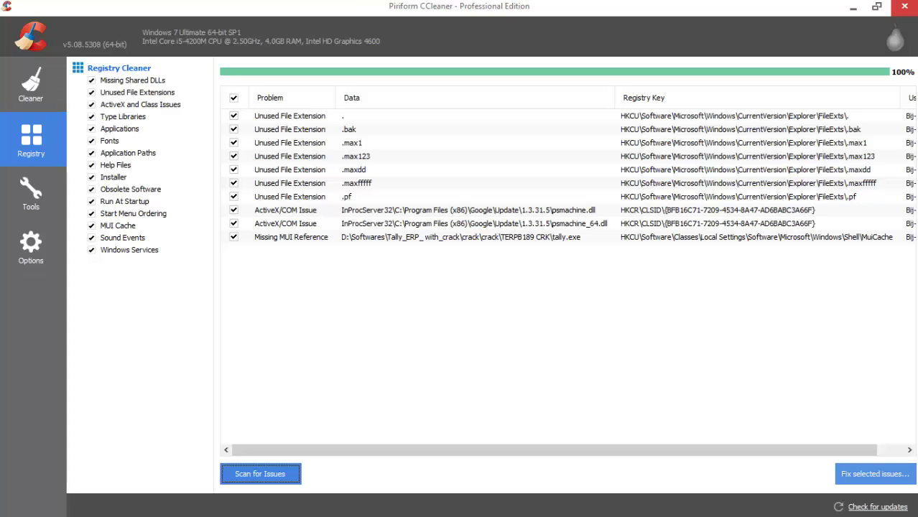
pyautogui.click(875, 474)
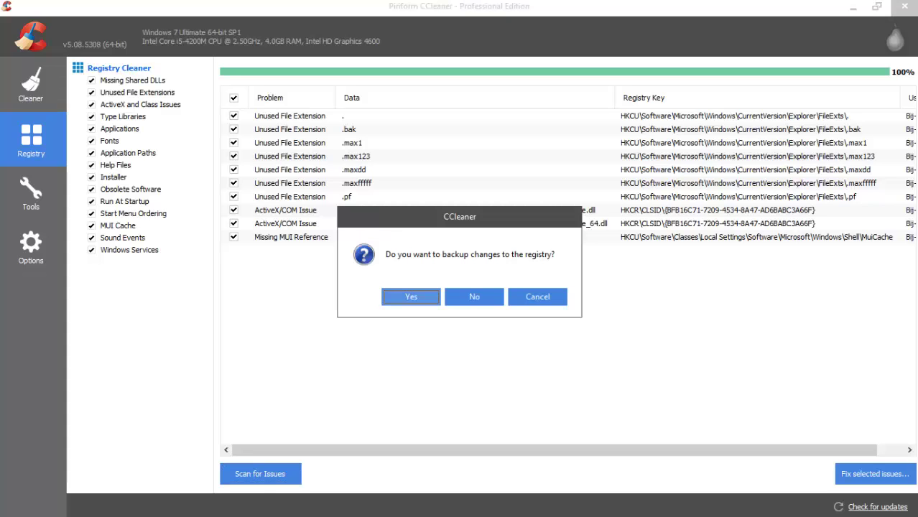
pyautogui.press('Return')
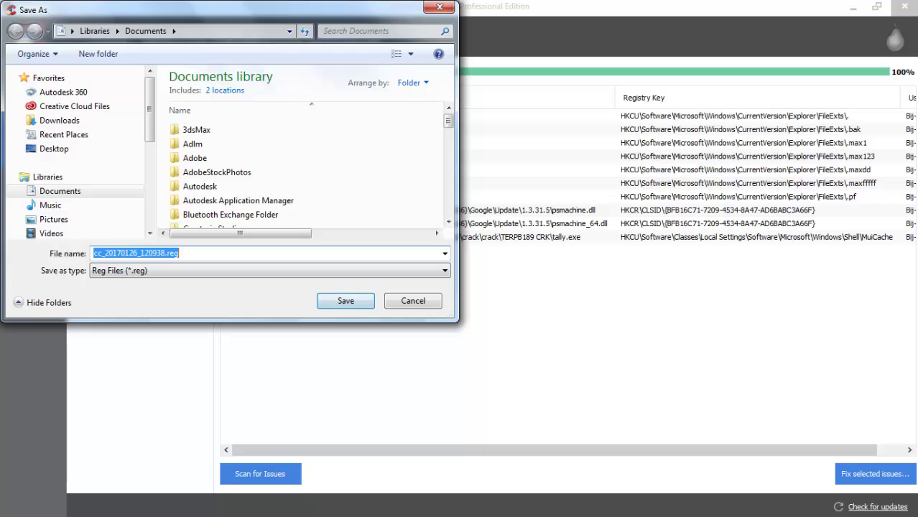
pyautogui.click(345, 300)
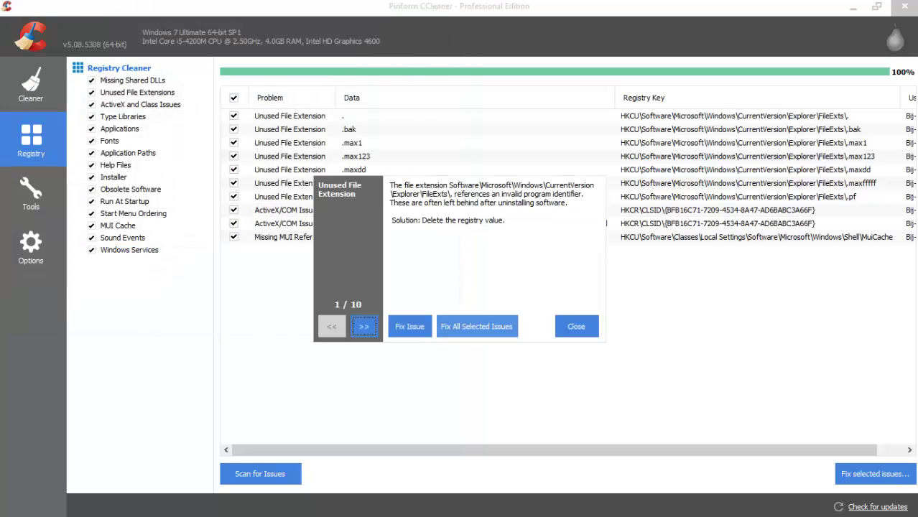
pyautogui.click(476, 326)
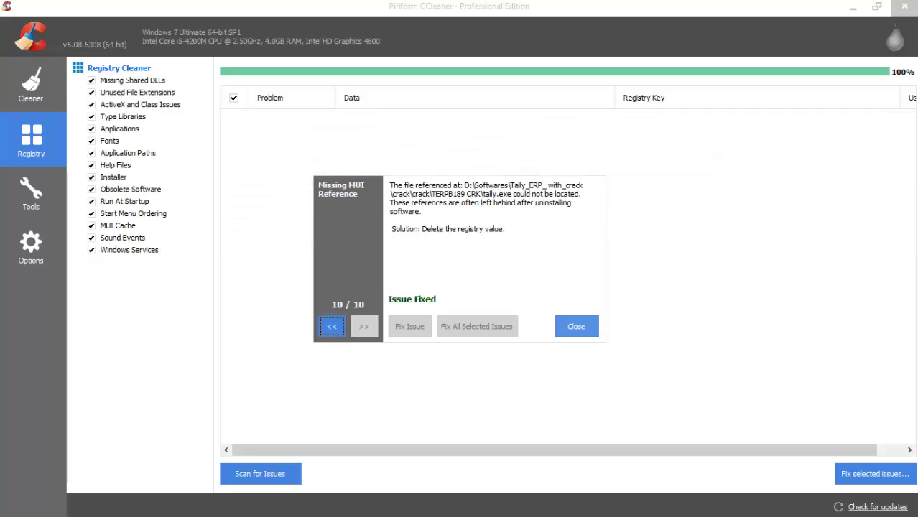
pyautogui.click(576, 326)
# - Analyze the system with the existing Cleaner selections and run the cleaner twice, confirming each file deletion
pyautogui.click(31, 85)
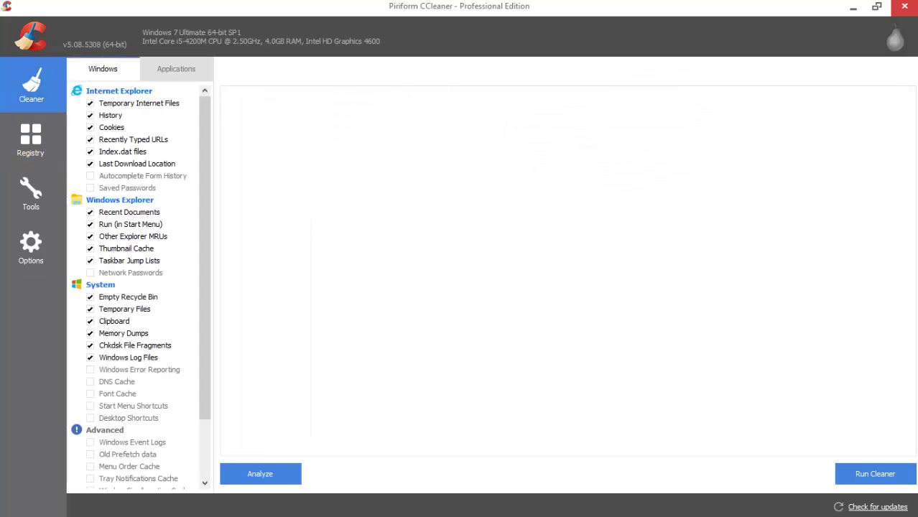
pyautogui.click(260, 473)
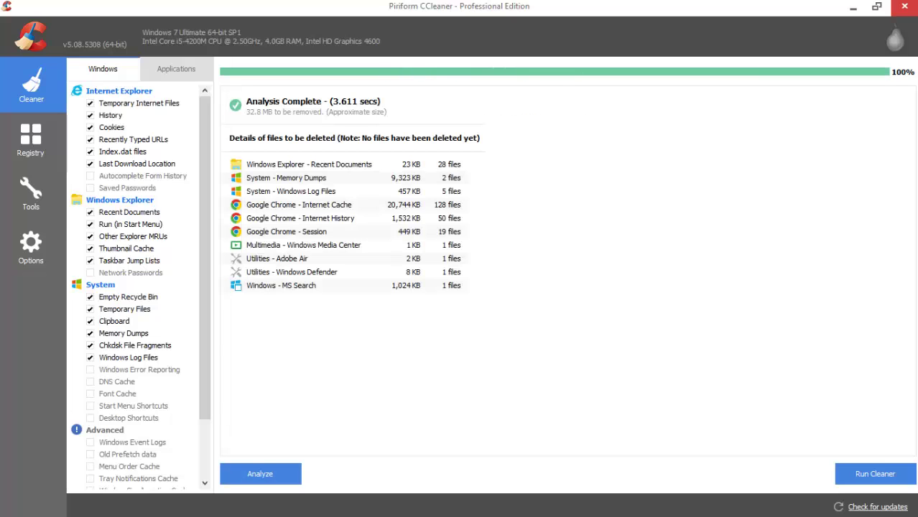
pyautogui.click(875, 474)
pyautogui.press('Return')
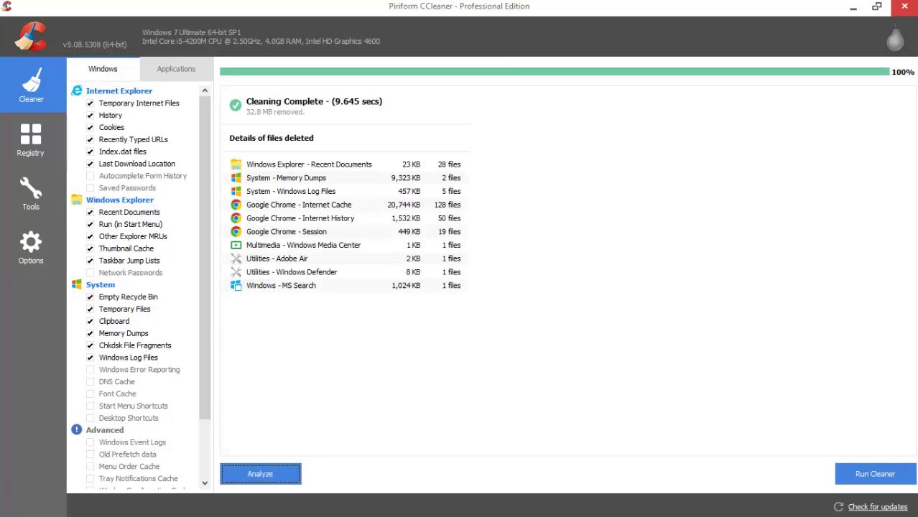
pyautogui.click(875, 473)
pyautogui.press('Return')
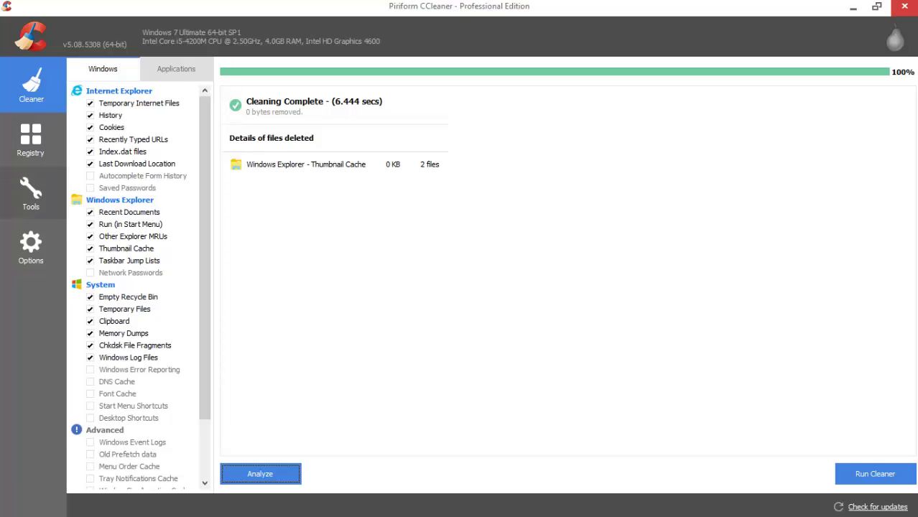
# - Open the list of Windows startup programs and look through the Adobe entries
pyautogui.click(31, 194)
pyautogui.click(107, 92)
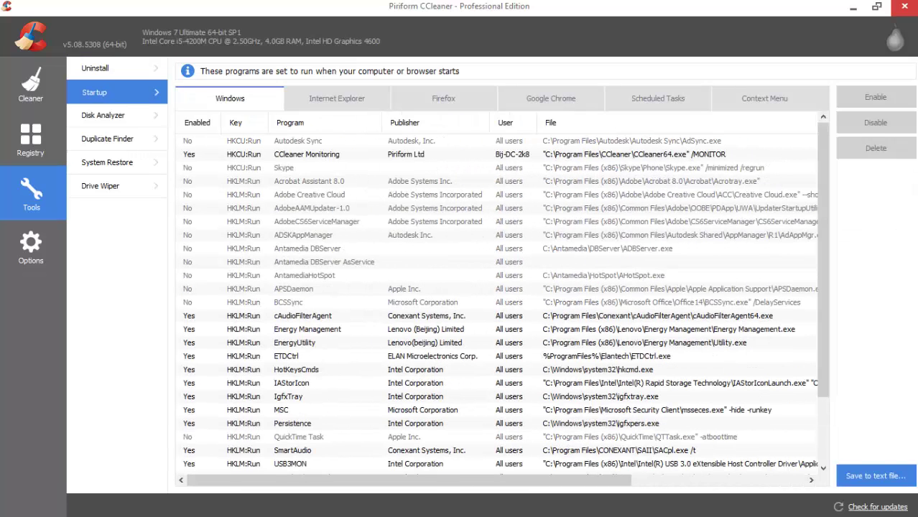
pyautogui.click(309, 181)
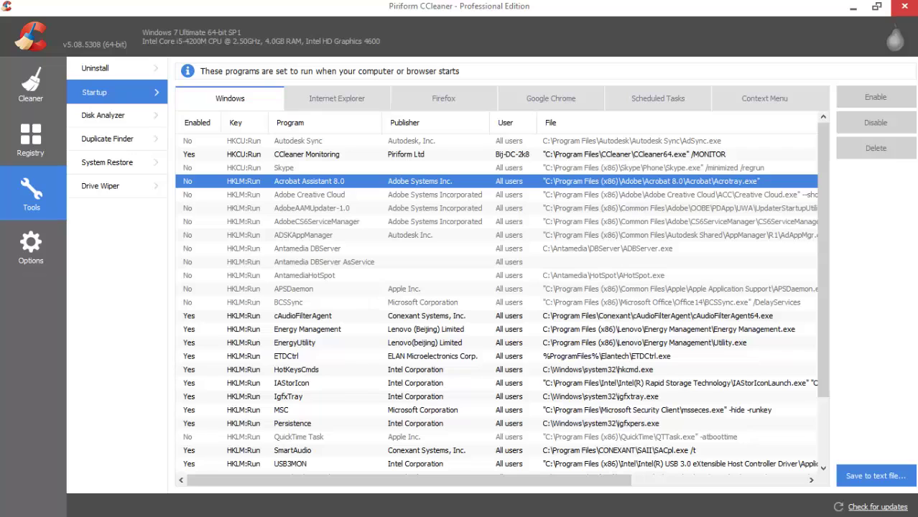
pyautogui.click(309, 195)
pyautogui.click(312, 208)
# - Enable Acrobat Assistant 8.0 as a Windows startup program and disable it again
pyautogui.click(308, 181)
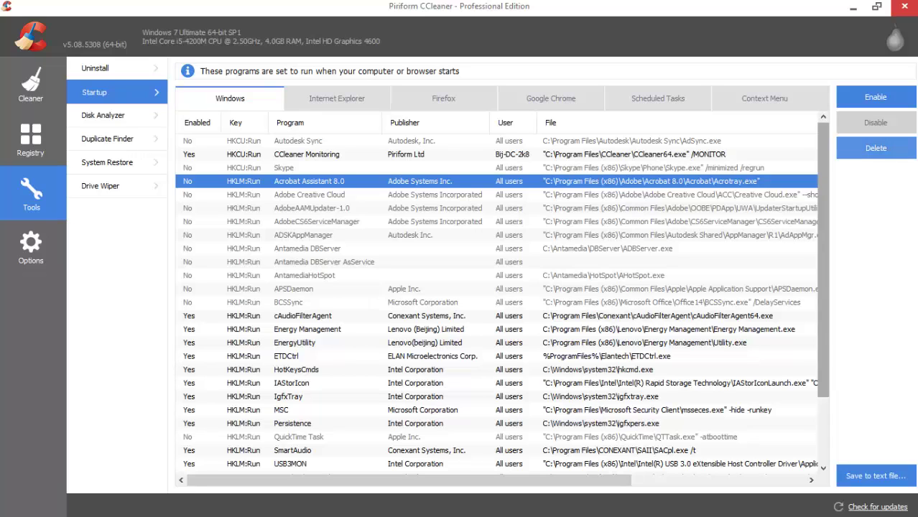
pyautogui.click(876, 97)
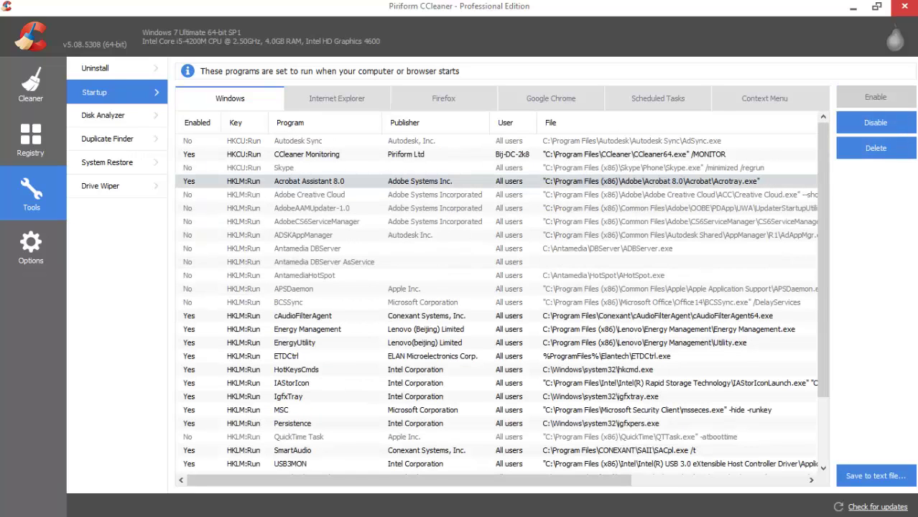
pyautogui.click(875, 123)
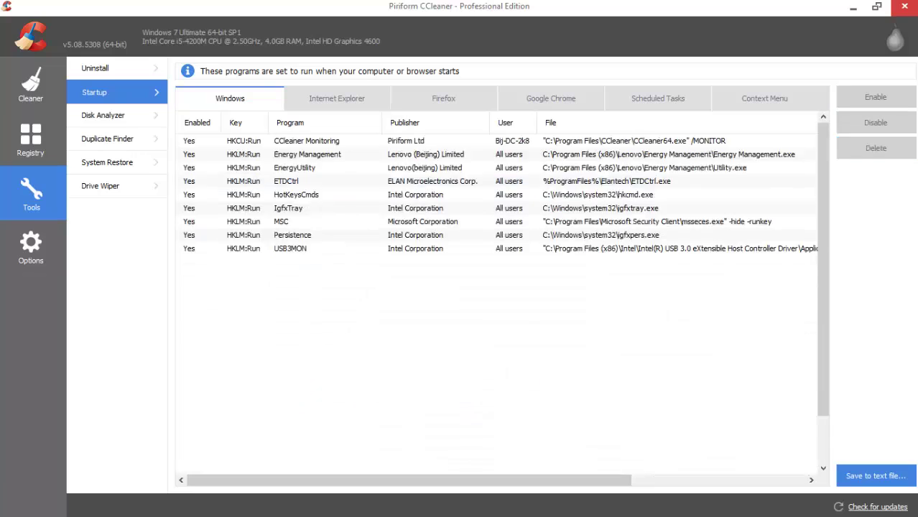
# - Examine further startup entries, including Adobe Creative Cloud, Energy Management, EnergyUtility, ETDCtrl and Bluetooth.lnk
pyautogui.click(309, 194)
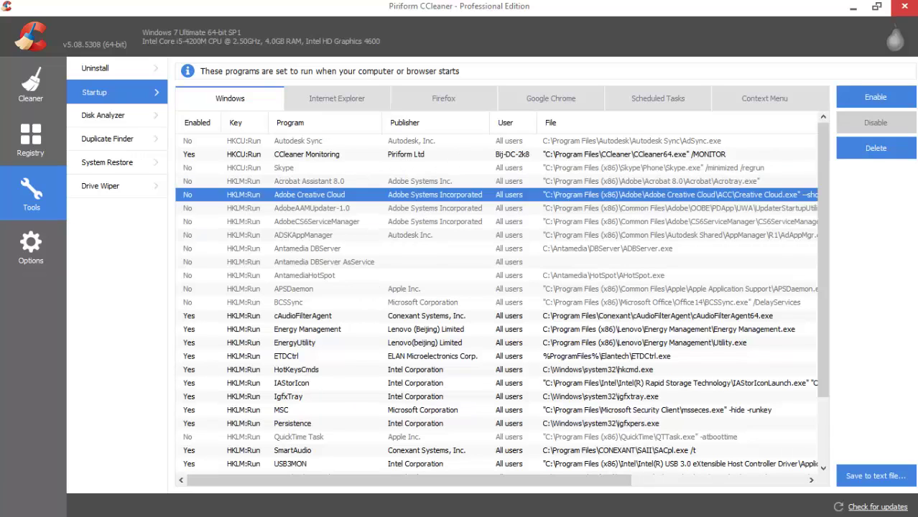
pyautogui.scroll(-2, 495, 302)
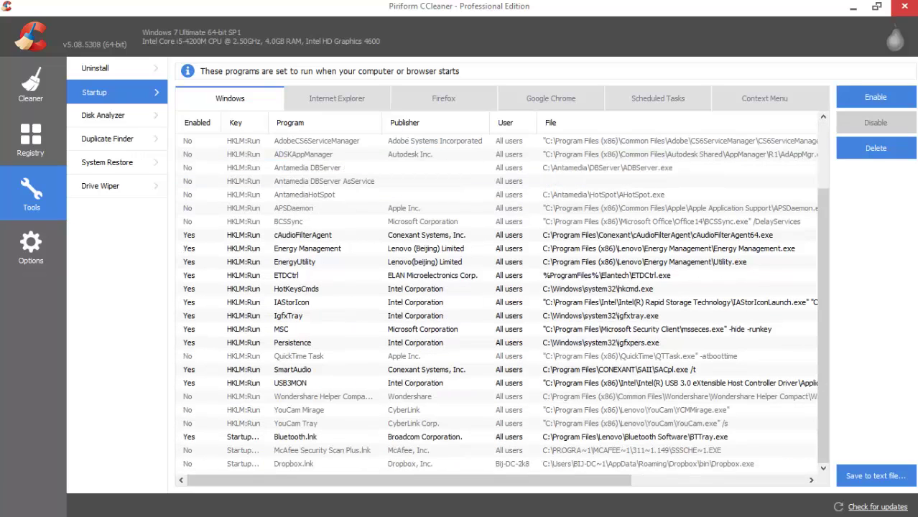
pyautogui.click(294, 262)
pyautogui.click(308, 248)
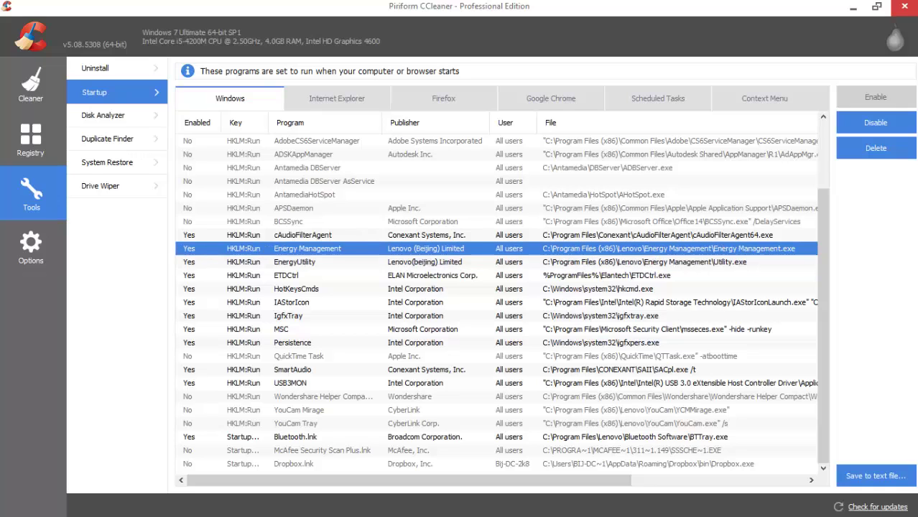
pyautogui.click(295, 262)
pyautogui.click(288, 276)
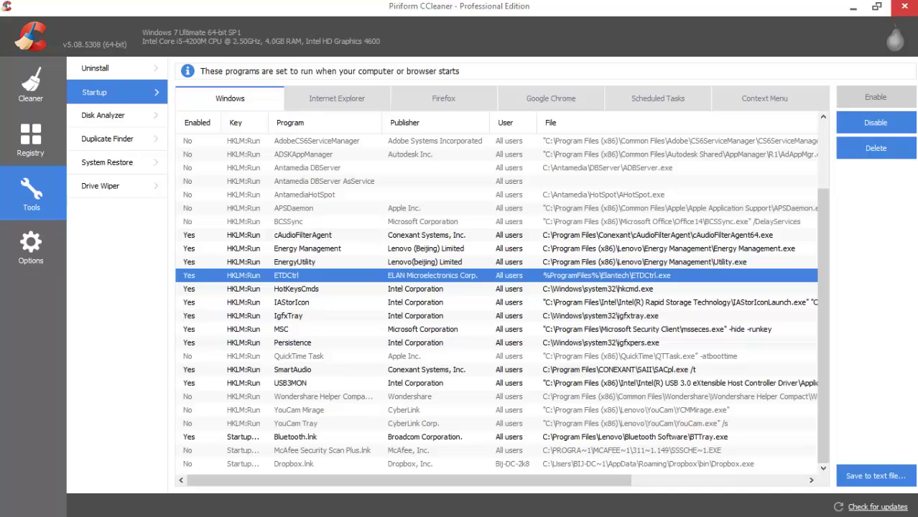
pyautogui.click(295, 437)
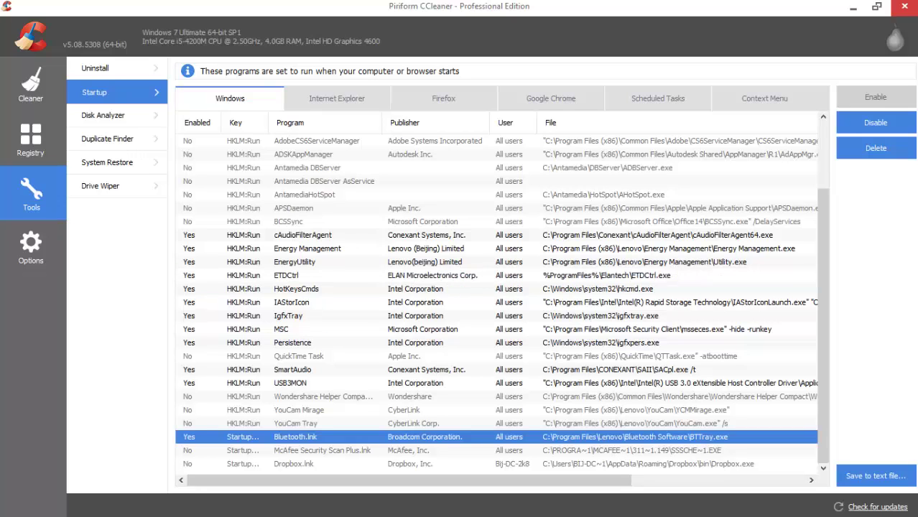
# - Examine the YouCam Mirage, Wondershare Helper Compact, Antamedia DBServer and ADSKAppManager startup entries
pyautogui.click(299, 410)
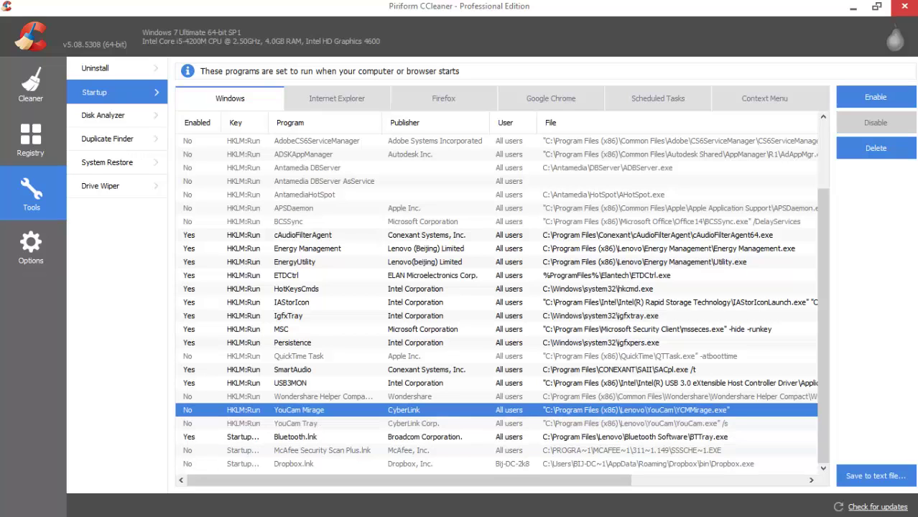
pyautogui.click(324, 396)
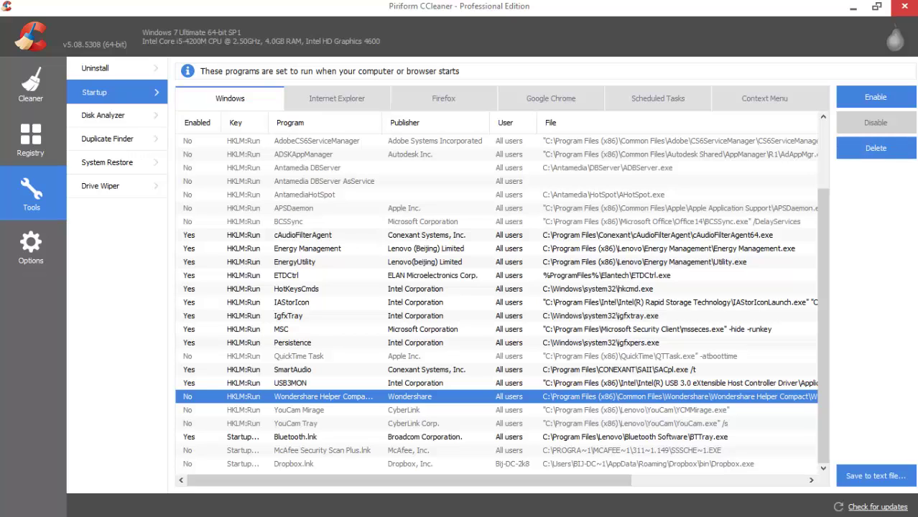
pyautogui.click(324, 181)
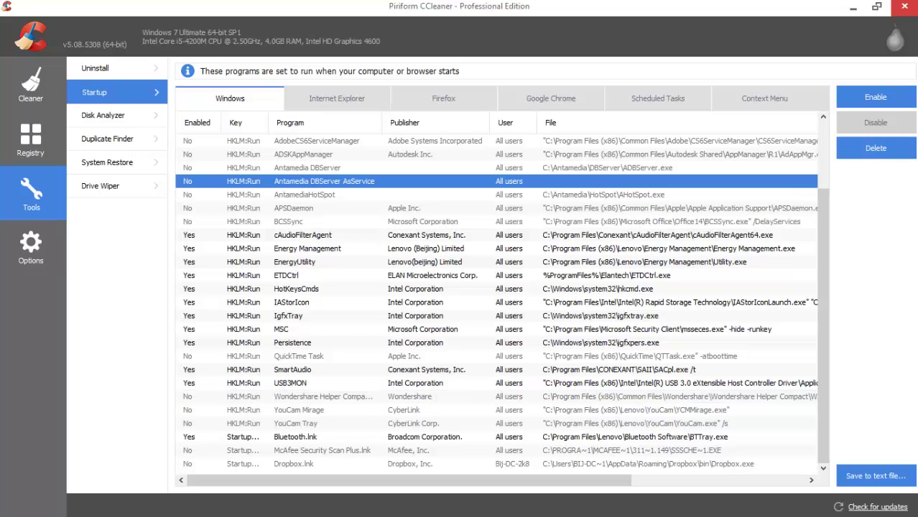
pyautogui.click(324, 168)
pyautogui.click(324, 154)
pyautogui.scroll(2, 324, 155)
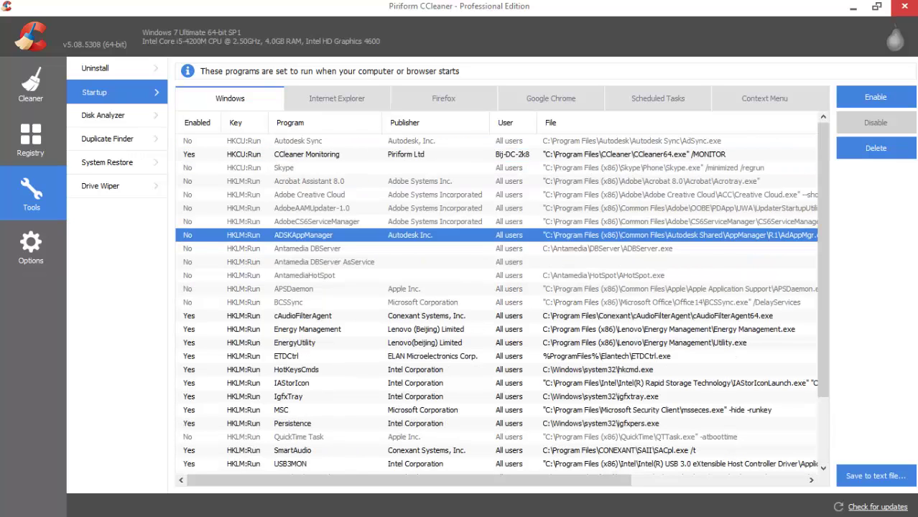
# - Look through the Adobe startup entries from Acrobat Assistant 8.0 to AdobeCS6ServiceManager, plus ADSKAppManager
pyautogui.click(324, 195)
pyautogui.click(324, 181)
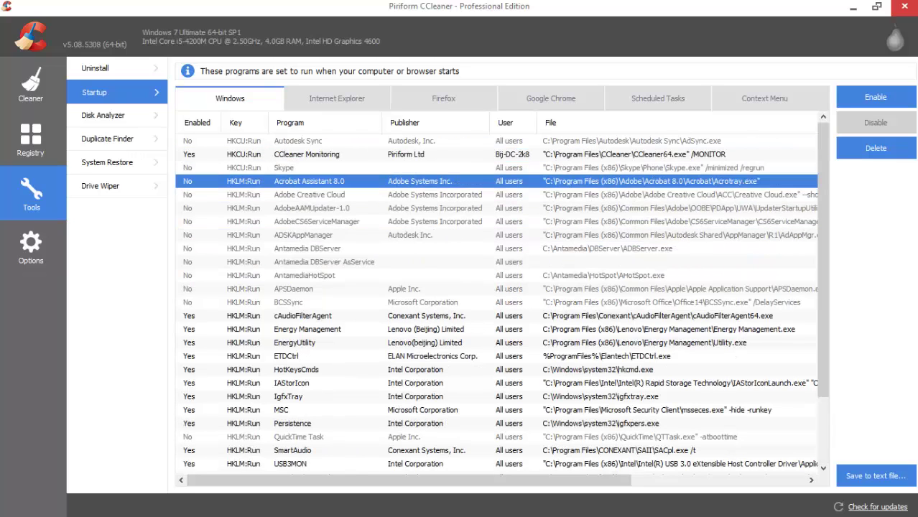
pyautogui.click(324, 195)
pyautogui.click(324, 209)
pyautogui.click(324, 181)
pyautogui.click(324, 194)
pyautogui.click(324, 209)
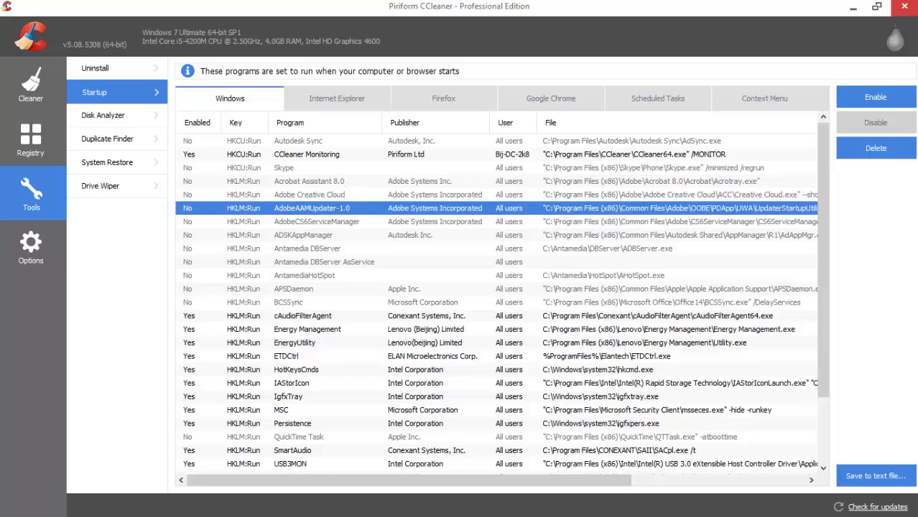
pyautogui.click(324, 221)
pyautogui.click(324, 235)
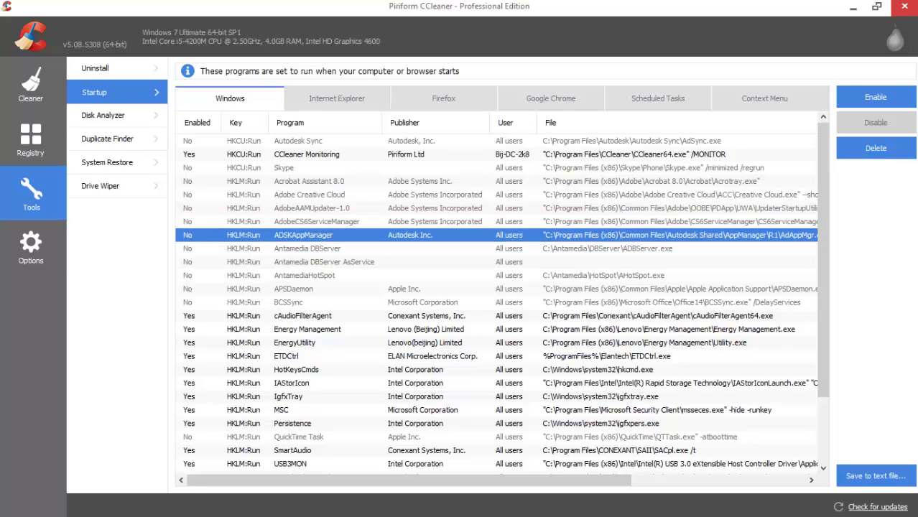
# - Compare the cAudioFilterAgent, IAStorIcon and IgfxTray startup entries with Acrobat Assistant 8.0, Adobe Creative Cloud and the Adobe updater entries
pyautogui.click(324, 316)
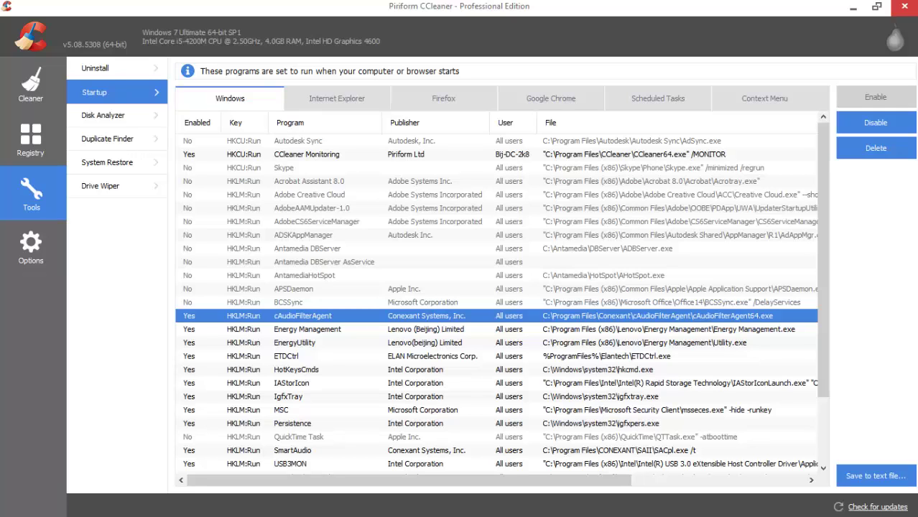
pyautogui.click(324, 384)
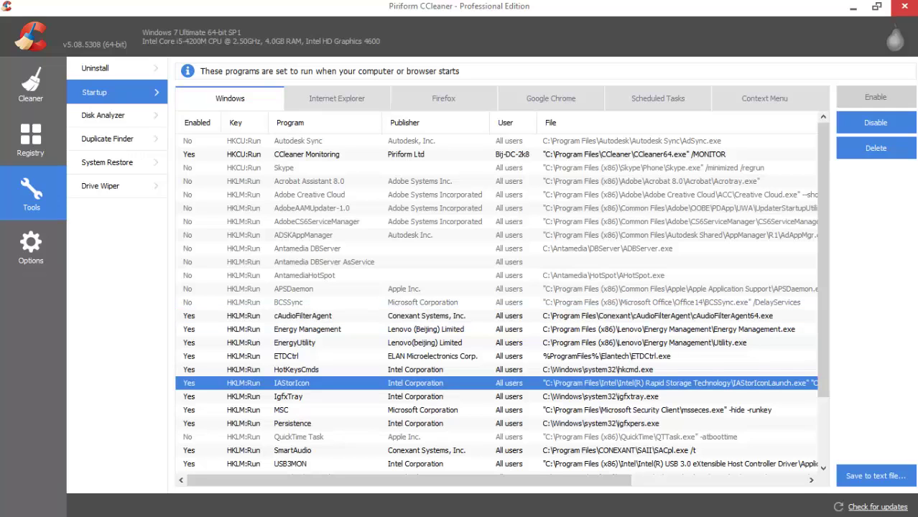
pyautogui.click(324, 396)
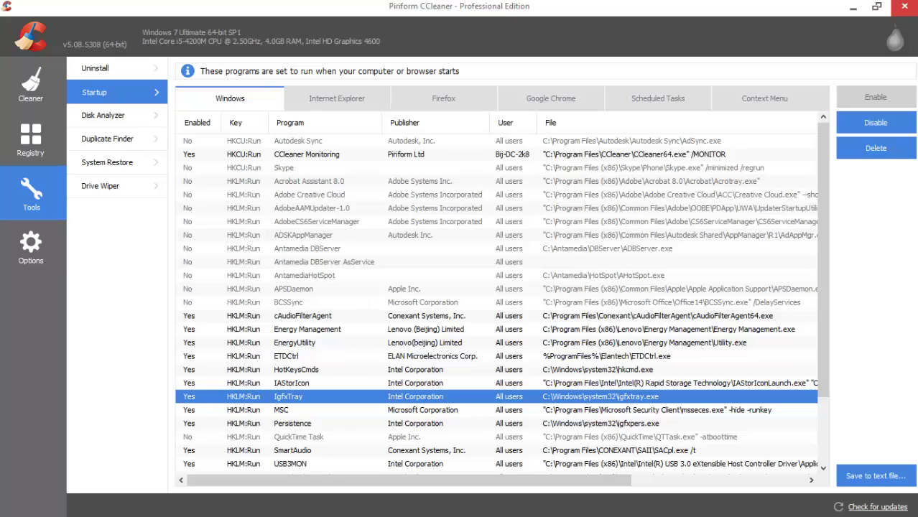
pyautogui.click(310, 195)
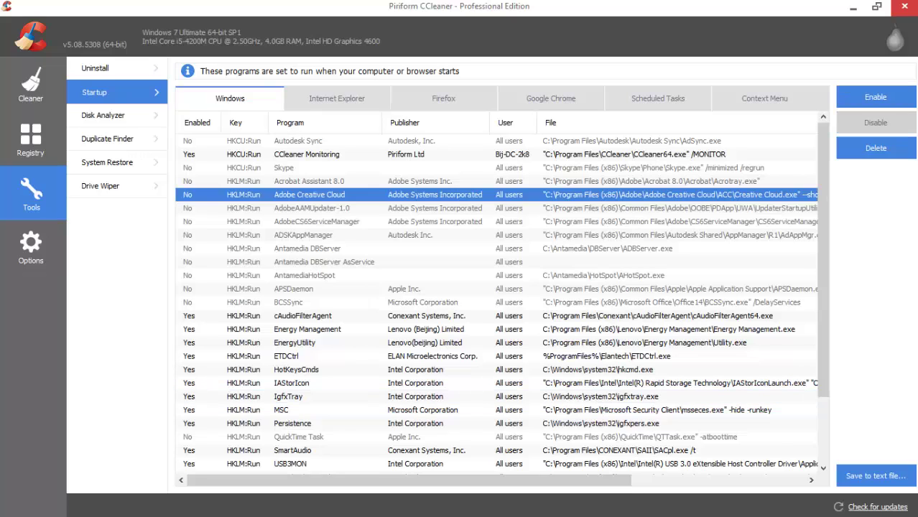
pyautogui.click(312, 208)
pyautogui.click(317, 222)
pyautogui.click(309, 194)
pyautogui.click(312, 209)
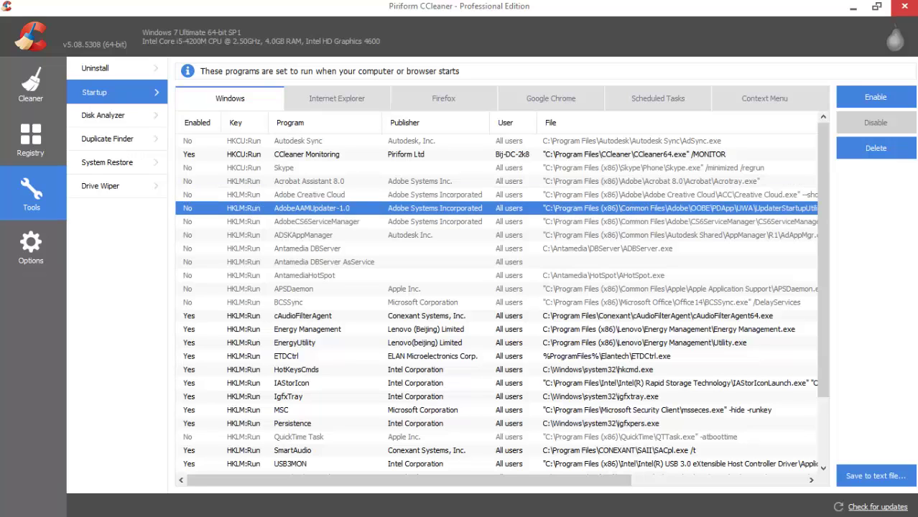
pyautogui.click(309, 181)
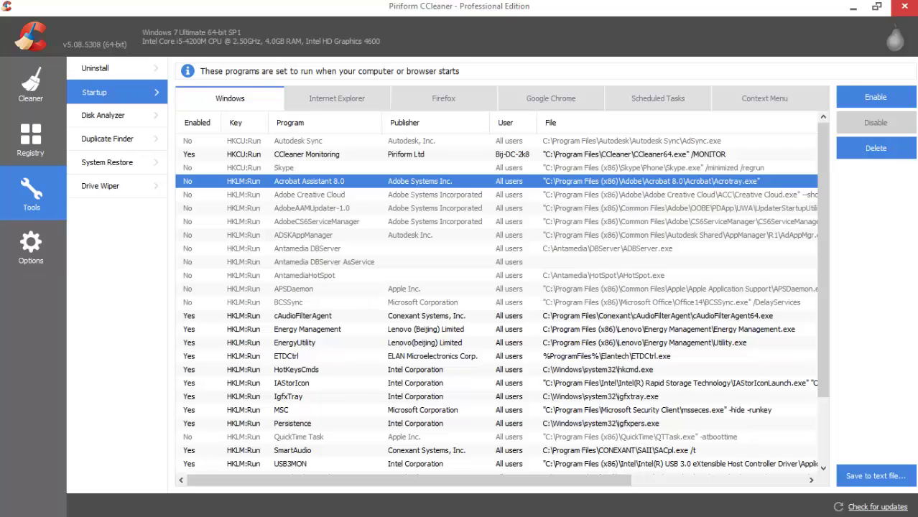
pyautogui.click(310, 194)
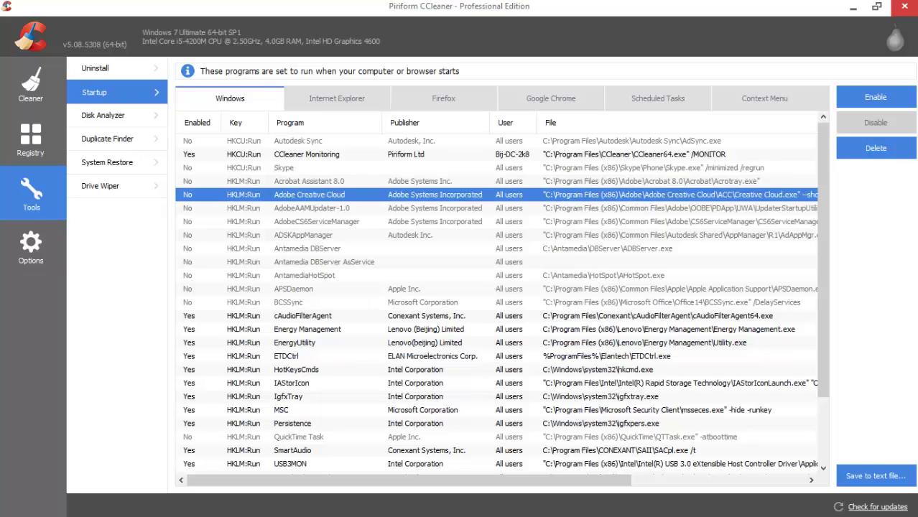
pyautogui.click(312, 208)
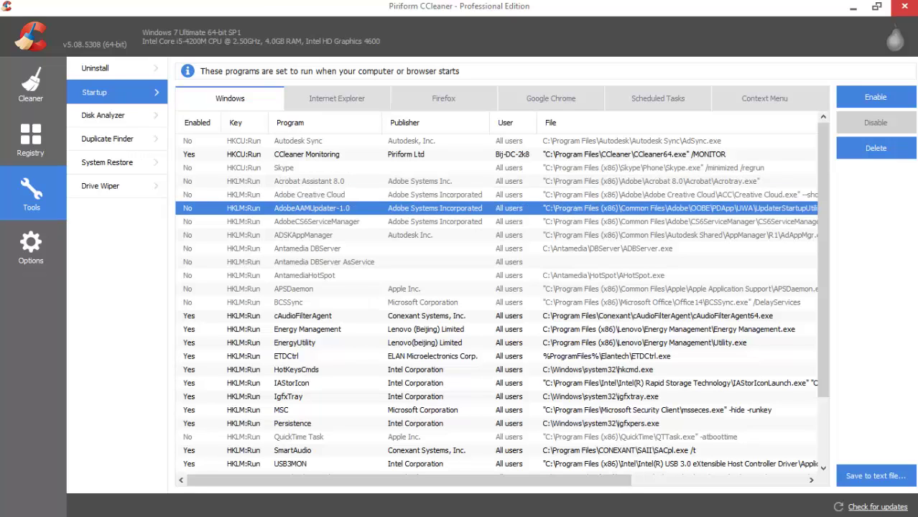
# - Permanently delete the scheduled startup tasks CCleanerSkipUAC, GoogleUpdateTaskMachineCore and GoogleUpdateTaskMachineUA
pyautogui.click(658, 98)
pyautogui.moveTo(404, 247); pyautogui.dragTo(278, 142)
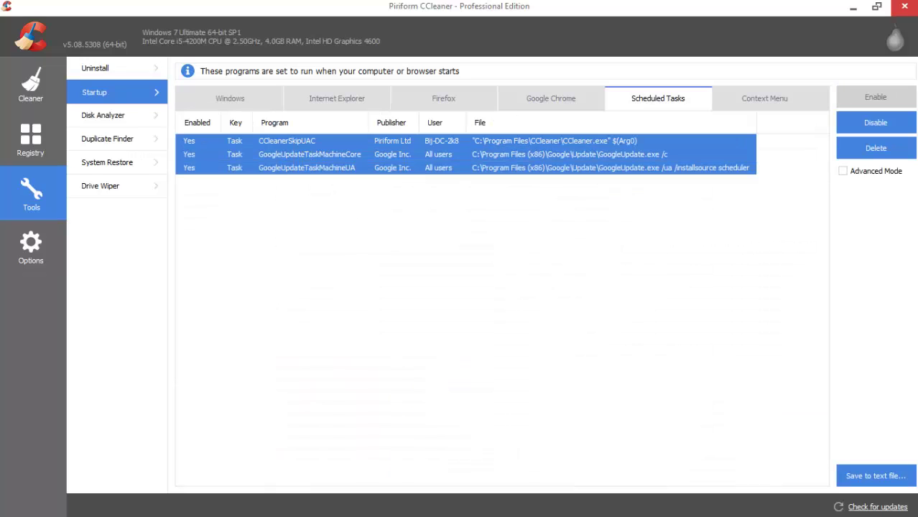
pyautogui.click(876, 148)
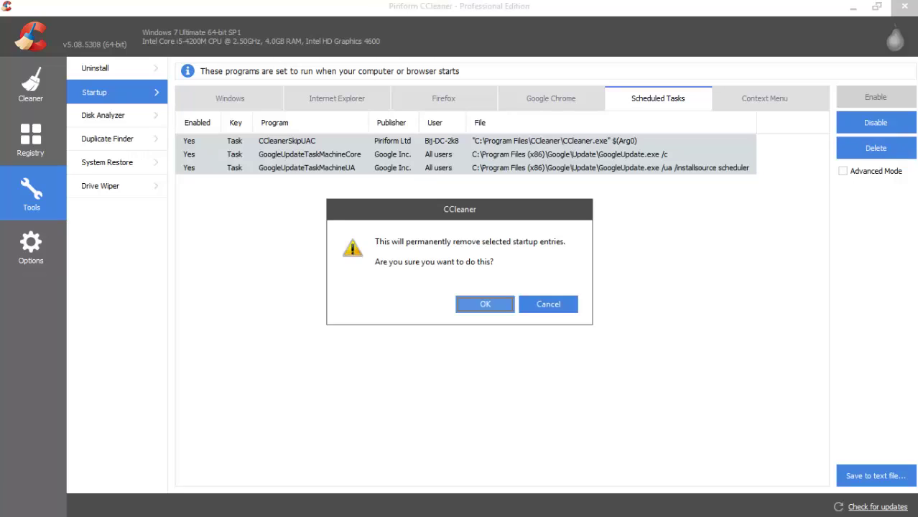
pyautogui.click(486, 304)
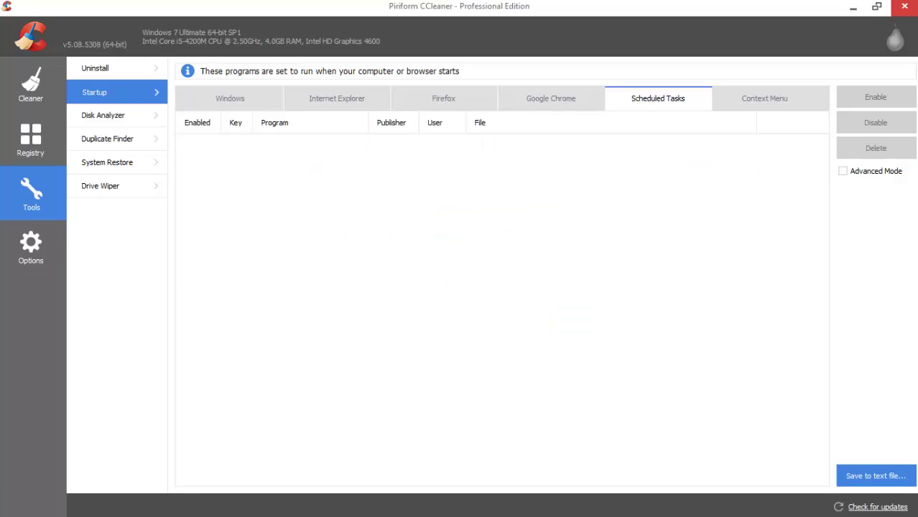
# - Open the list of programs that can be uninstalled and look through it from the Adobe entries down to WinRAR
pyautogui.click(31, 245)
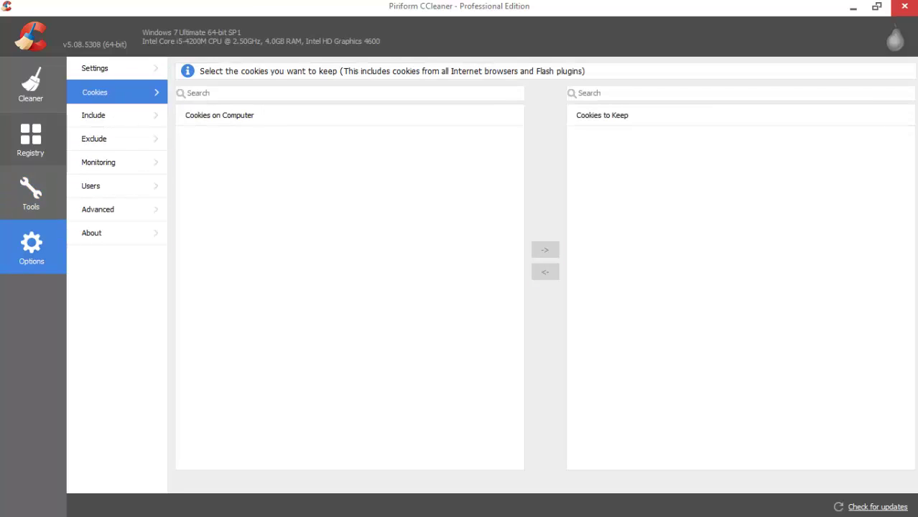
pyautogui.click(31, 193)
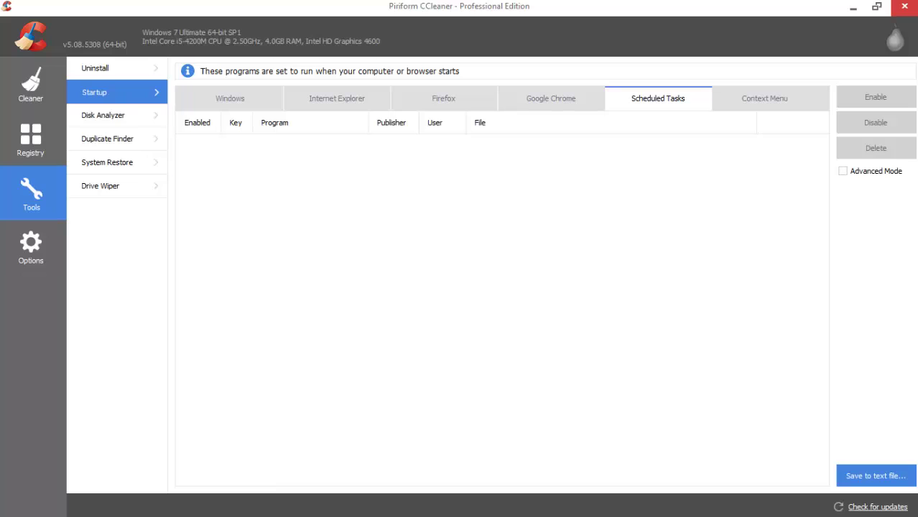
pyautogui.click(96, 68)
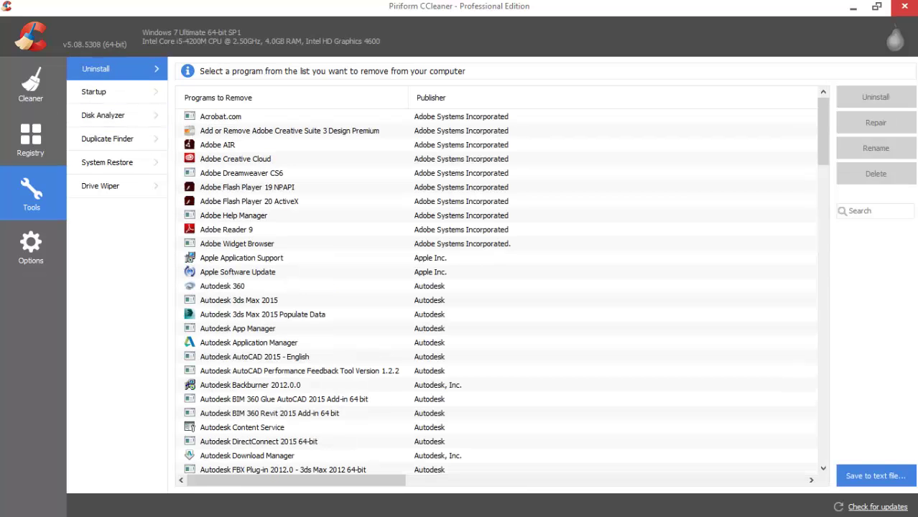
pyautogui.click(290, 131)
pyautogui.click(290, 145)
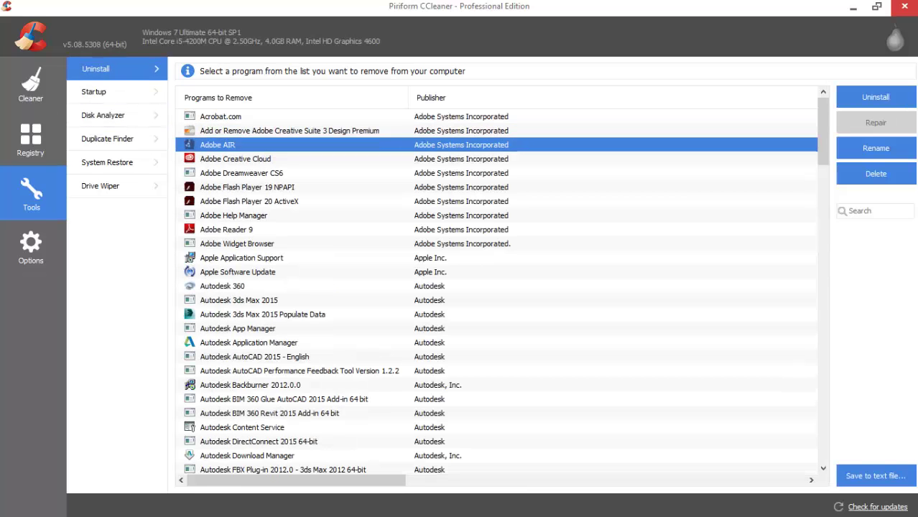
pyautogui.click(289, 159)
pyautogui.click(289, 187)
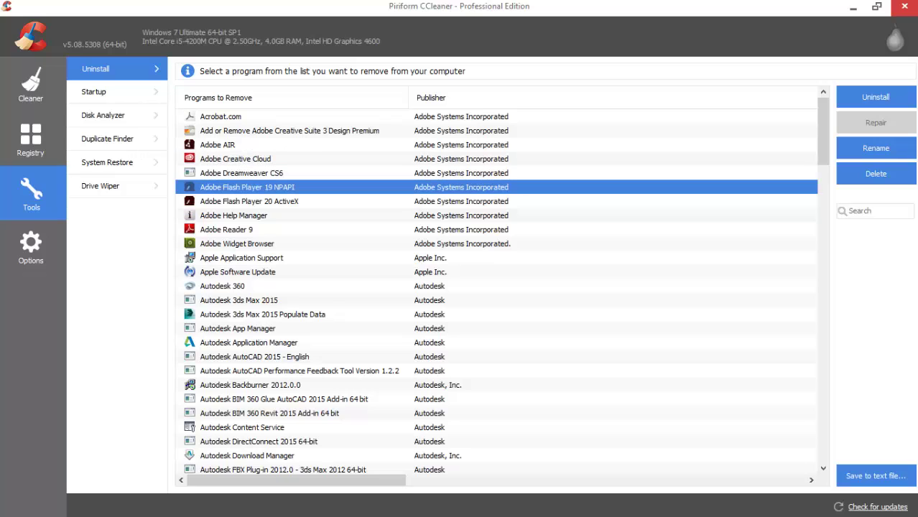
pyautogui.scroll(-15, 496, 288)
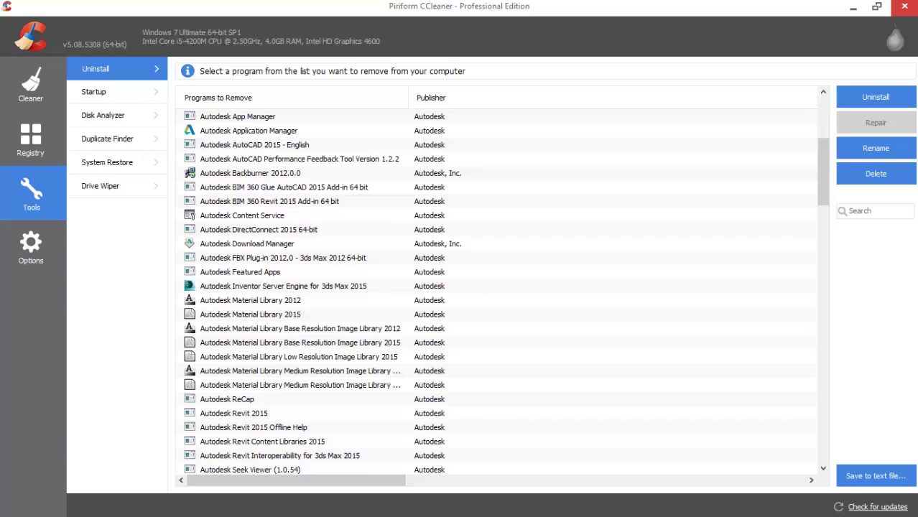
pyautogui.scroll(-1, 496, 288)
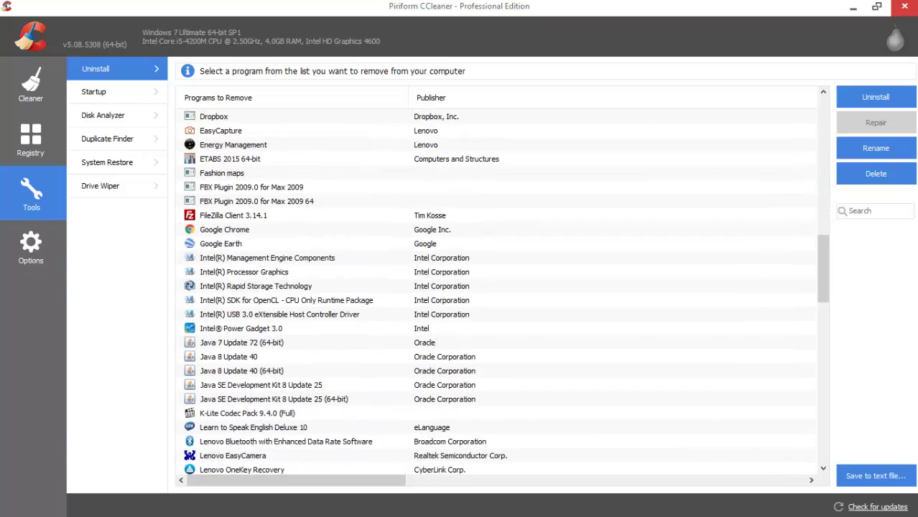
pyautogui.scroll(-6, 495, 287)
pyautogui.scroll(-13, 495, 287)
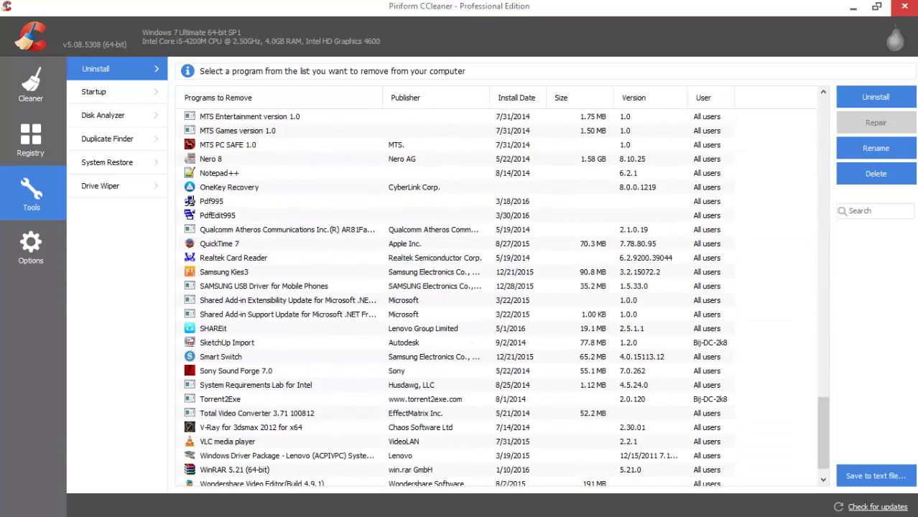